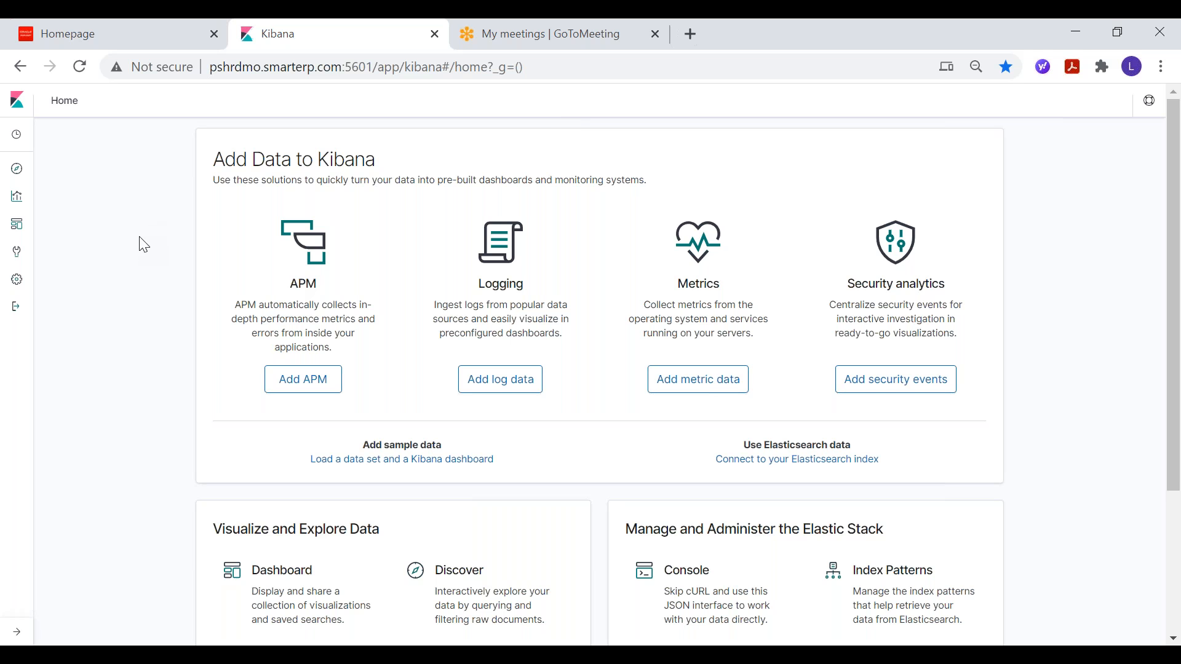
Step: Create a new horizontal bar visualization using the hc_hr_job_data_hcmah2 index pattern as its source
scroll(153, 259, "down", 1)
scroll(261, 477, "down", 1)
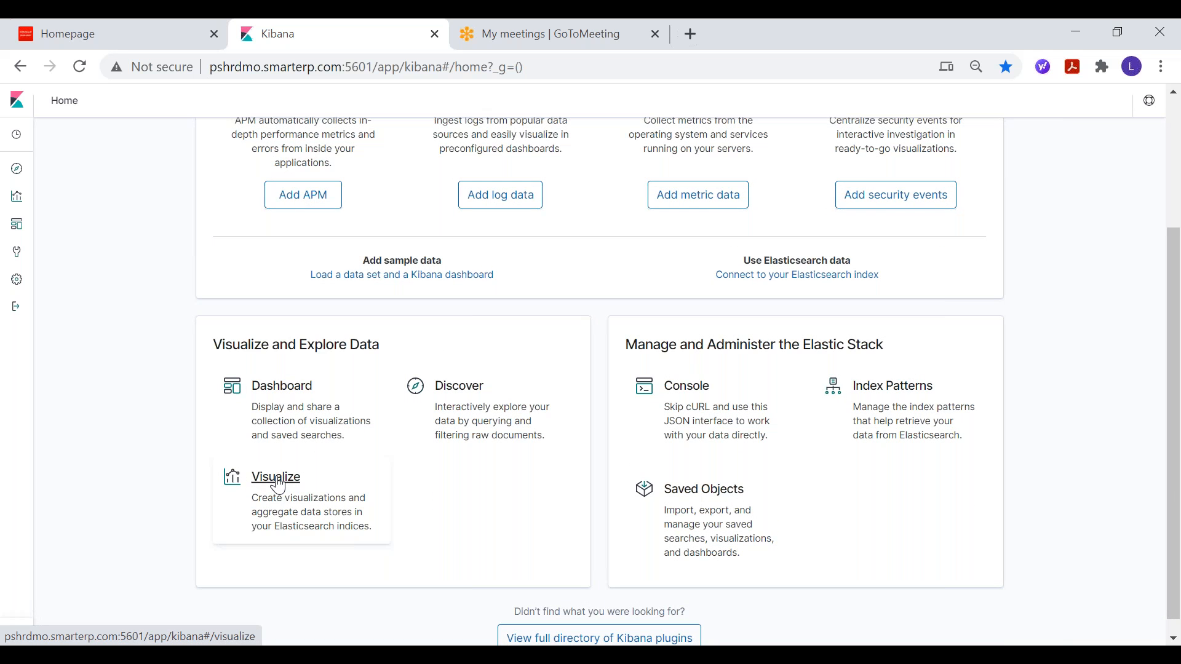
left_click(278, 486)
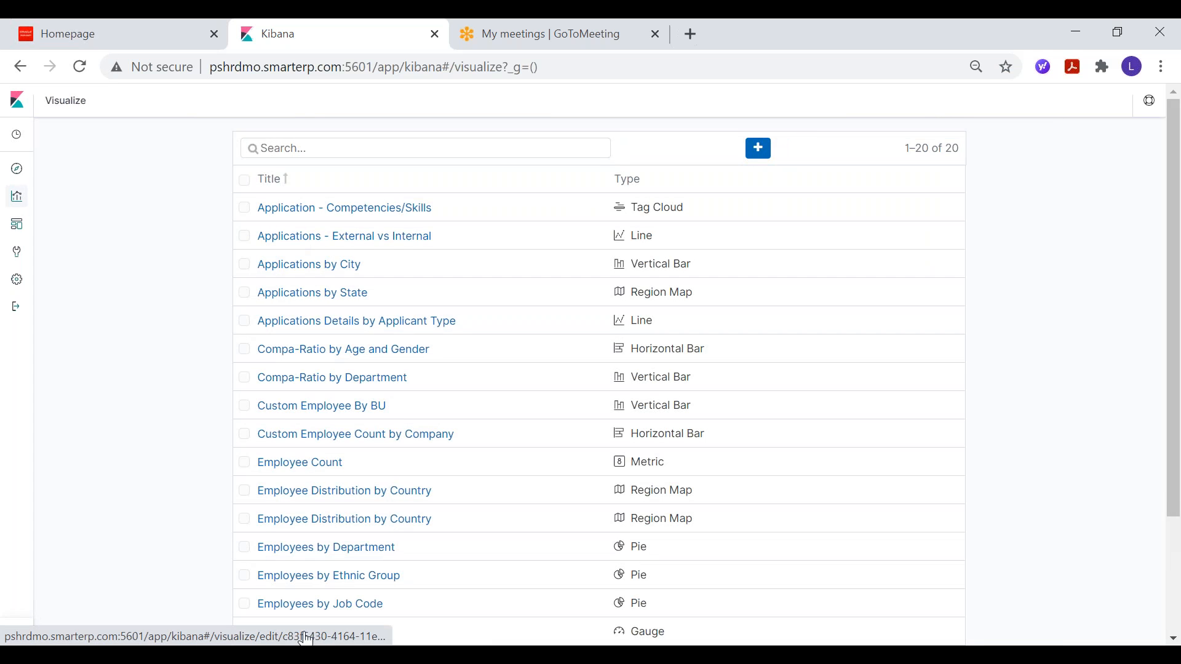
left_click(760, 150)
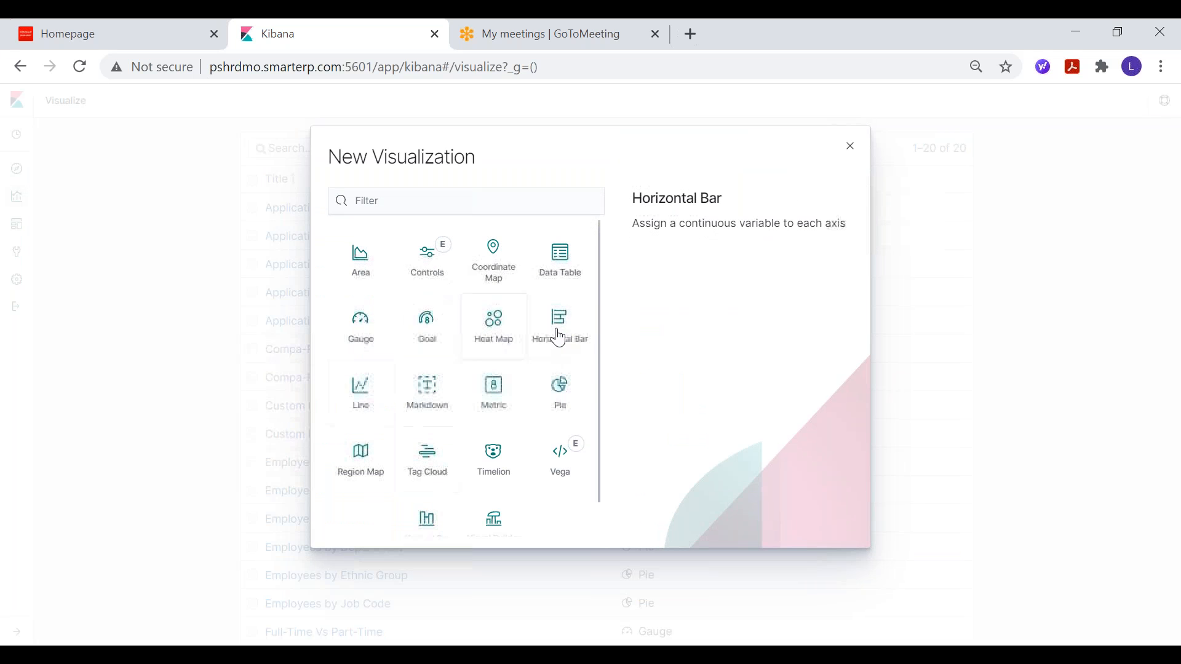
left_click(559, 335)
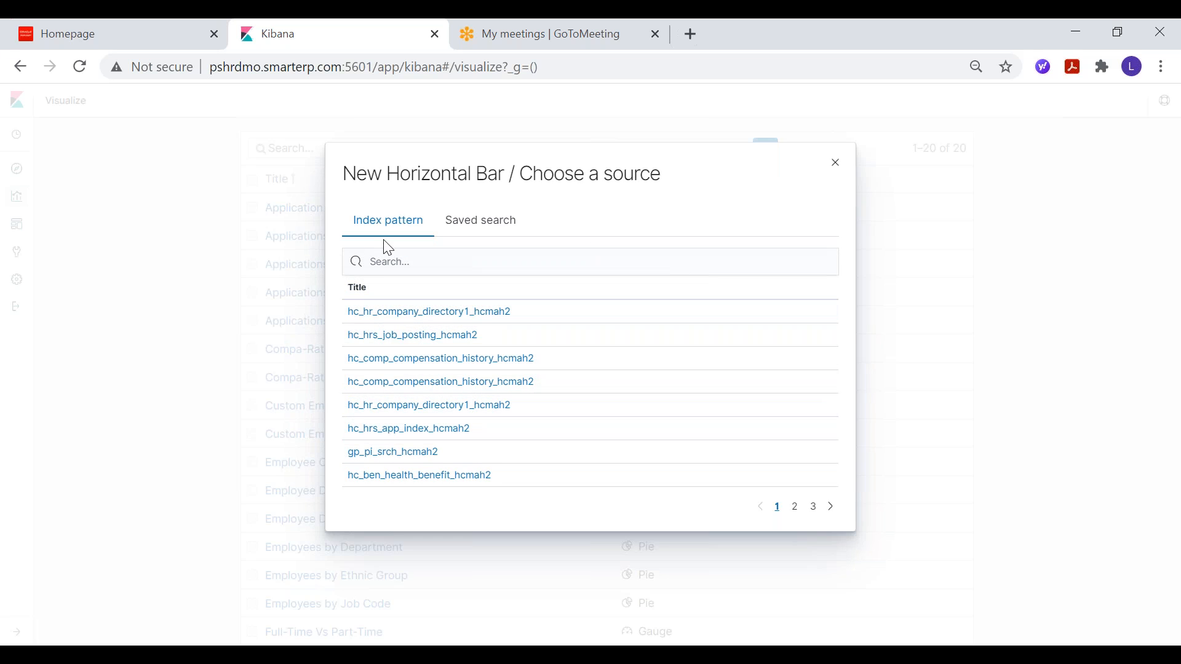
left_click(812, 507)
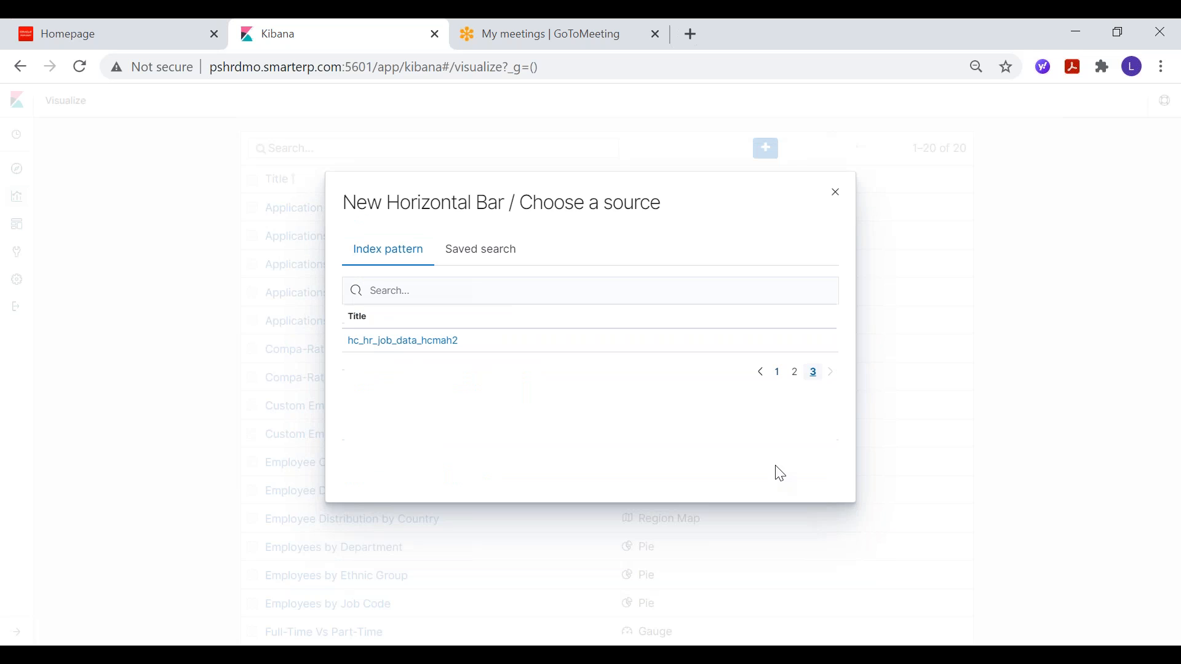
left_click(414, 341)
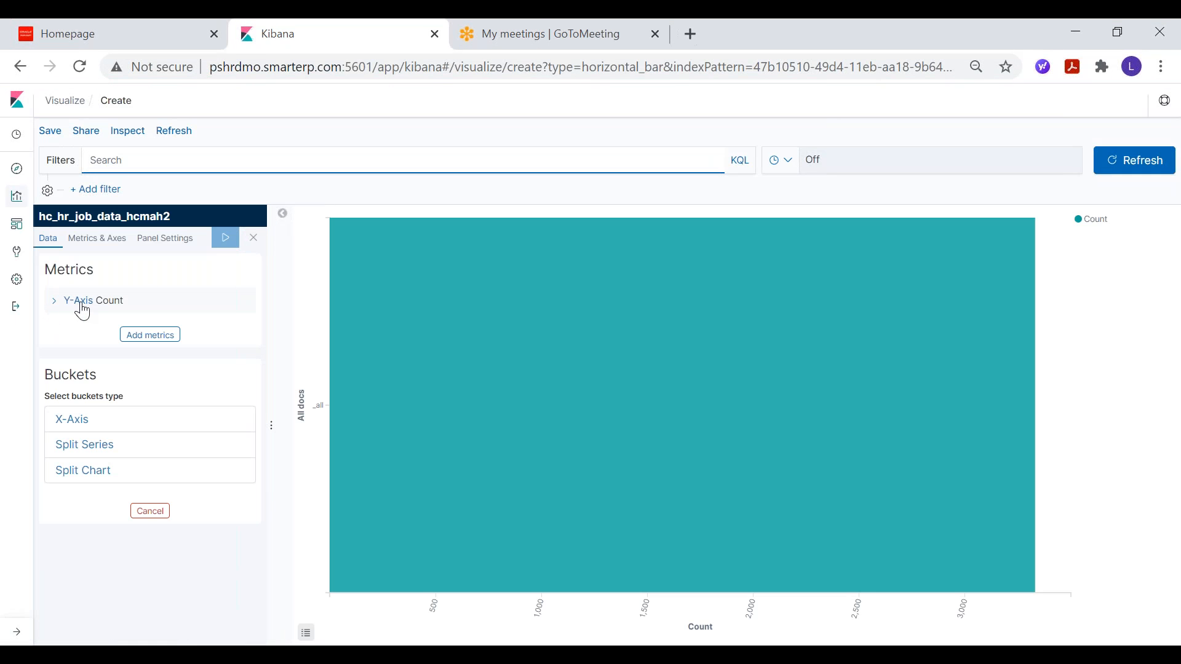
Step: Add an X-axis bucket to the horizontal bar chart and set its aggregation to Terms
left_click(78, 420)
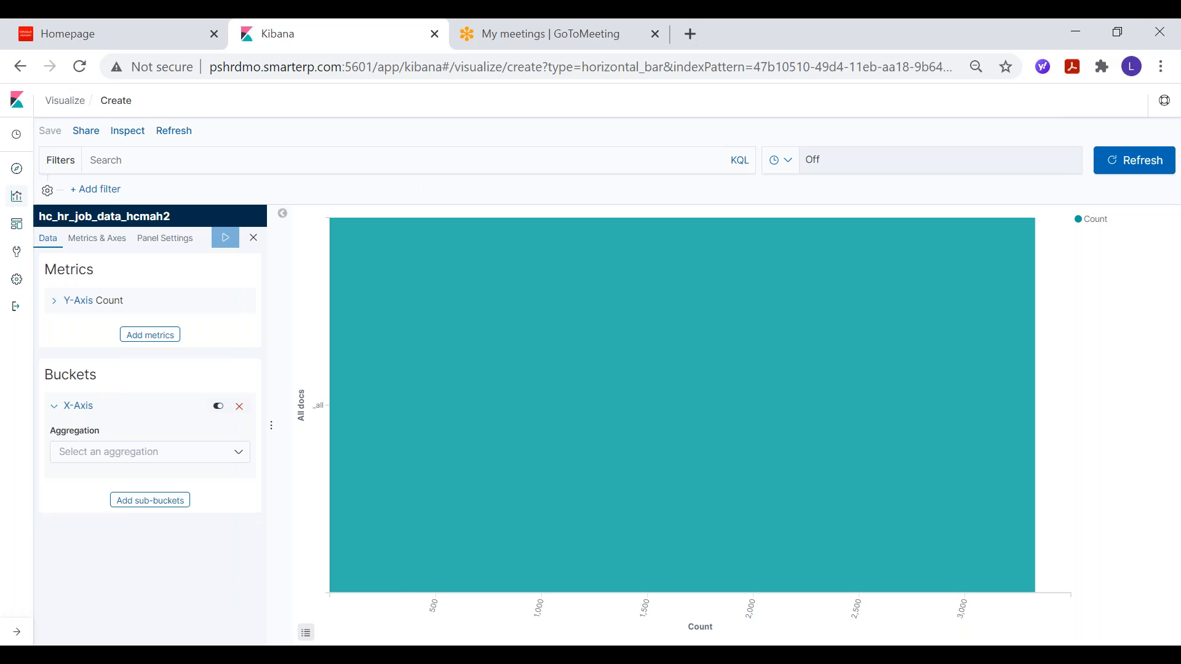
left_click(121, 456)
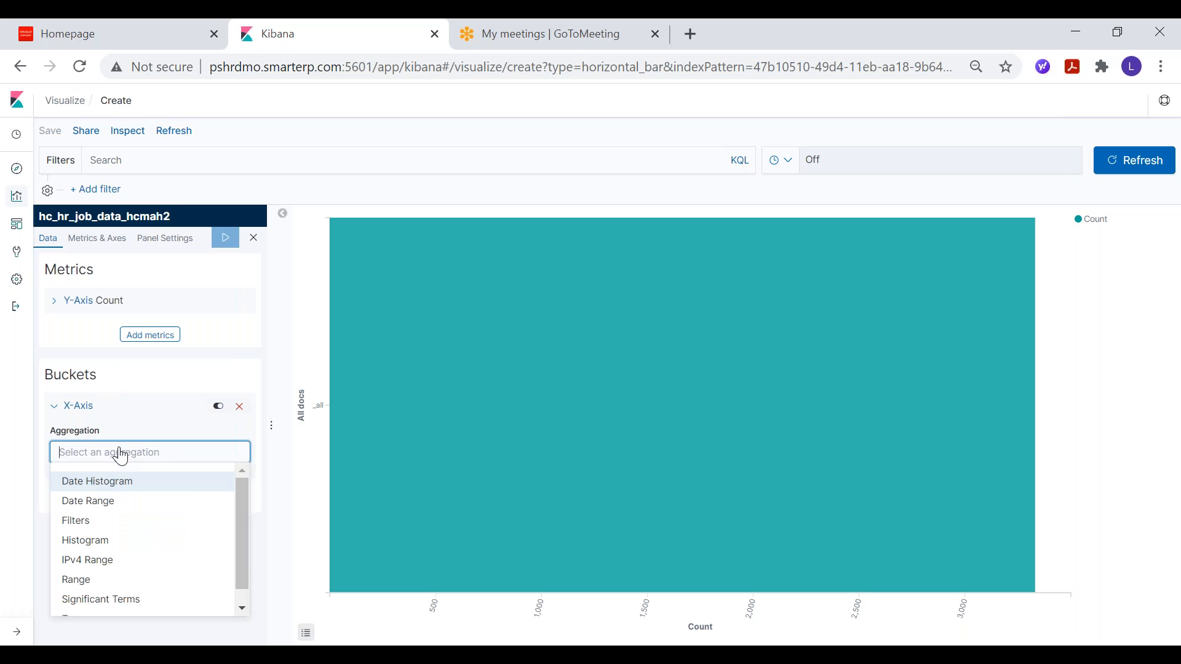
scroll(242, 540, "down", 1)
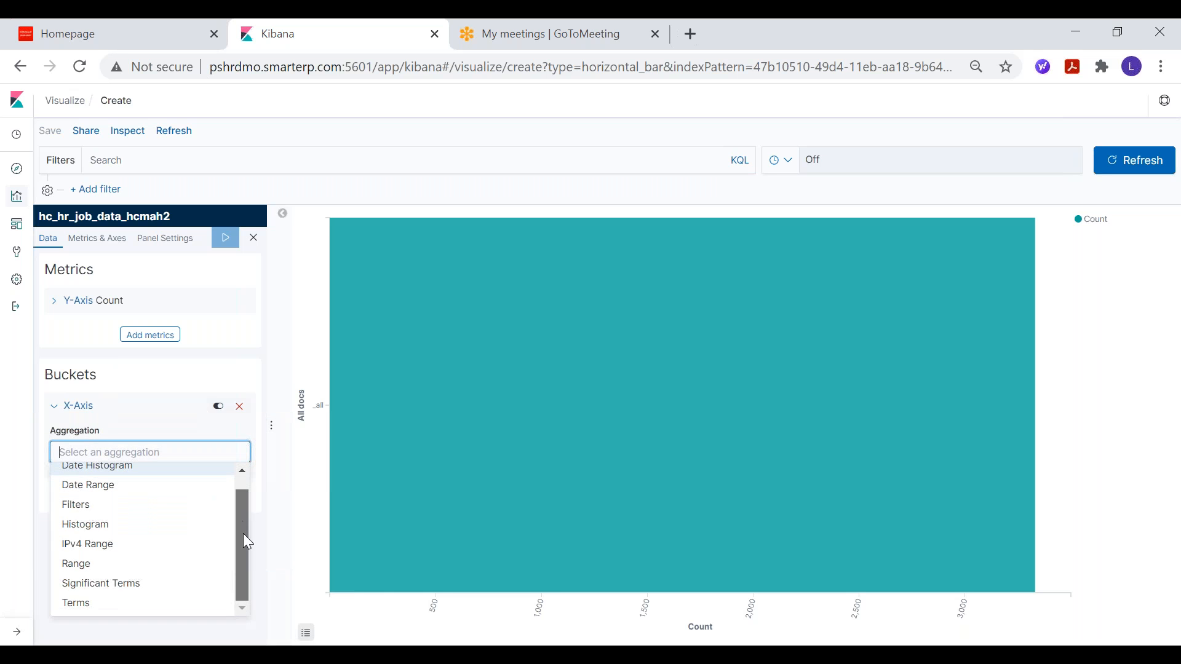
left_click(91, 607)
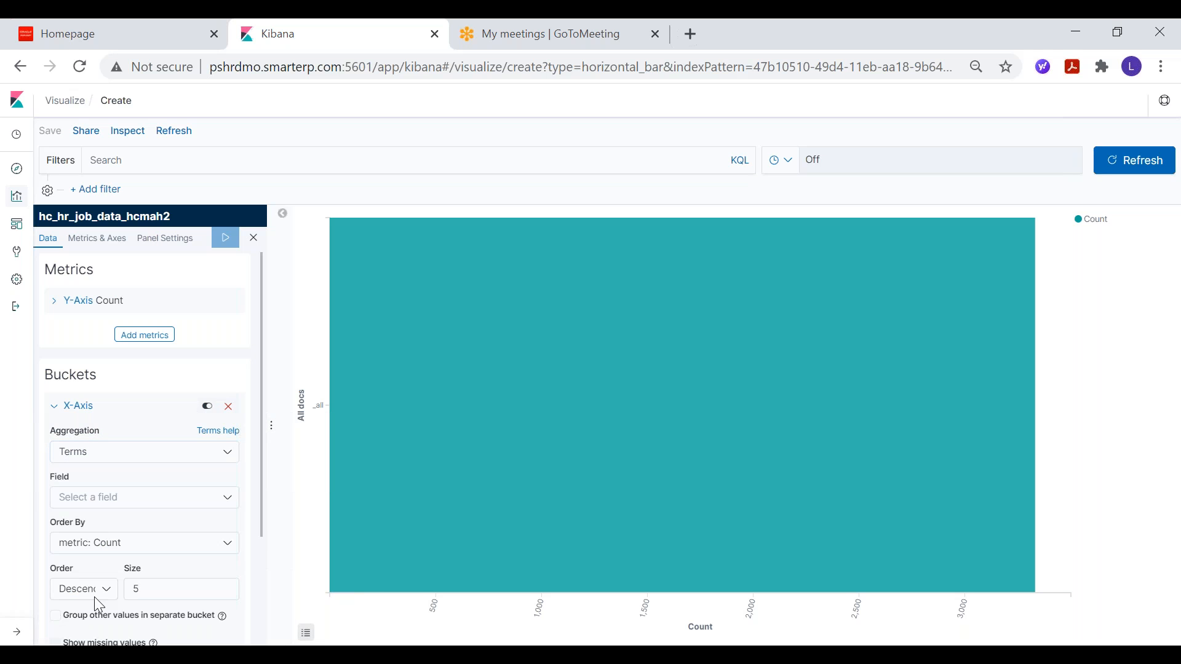
Step: Set the X-axis Terms field to COUNTRY_CD_ORCL_ES_NA_ENG
scroll(94, 596, "down", 2)
left_click(92, 407)
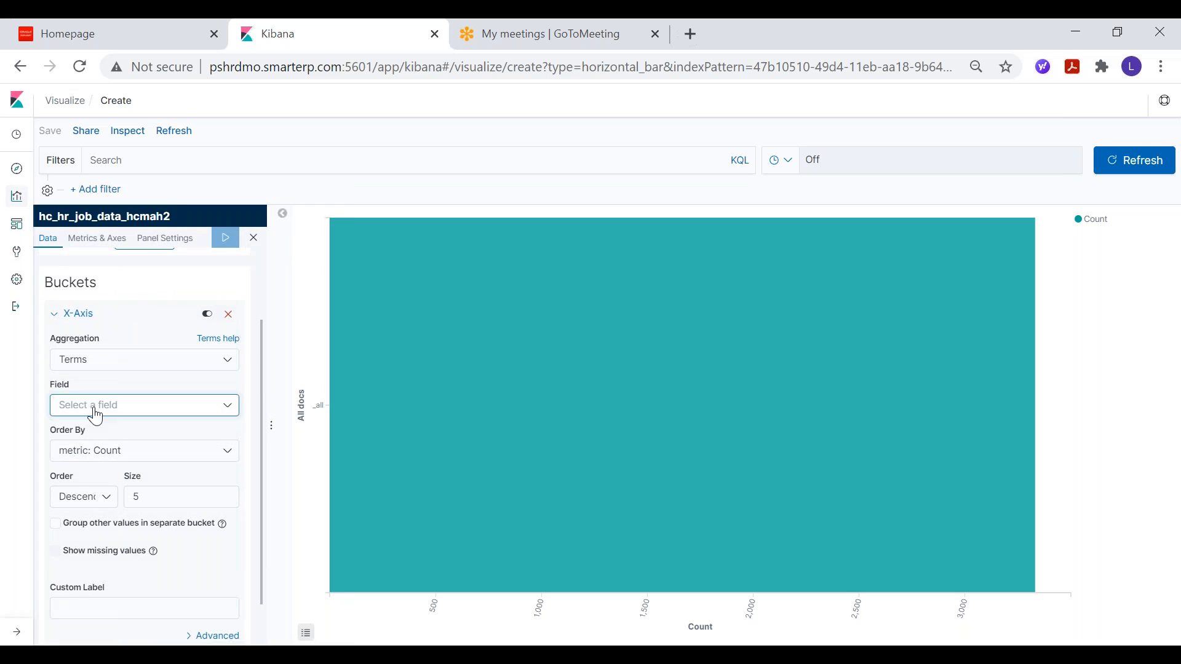
mouse_move(227, 441)
left_mouse_down()
mouse_move(232, 464)
mouse_move(233, 448)
left_mouse_up()
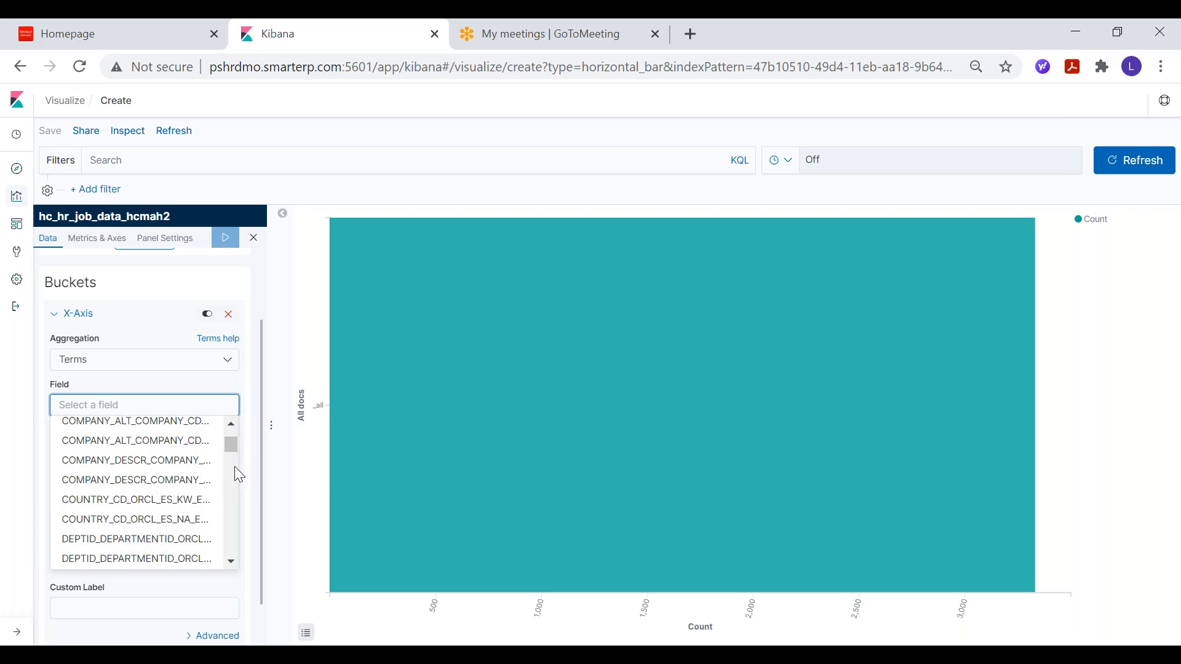
scroll(213, 489, "down", 1)
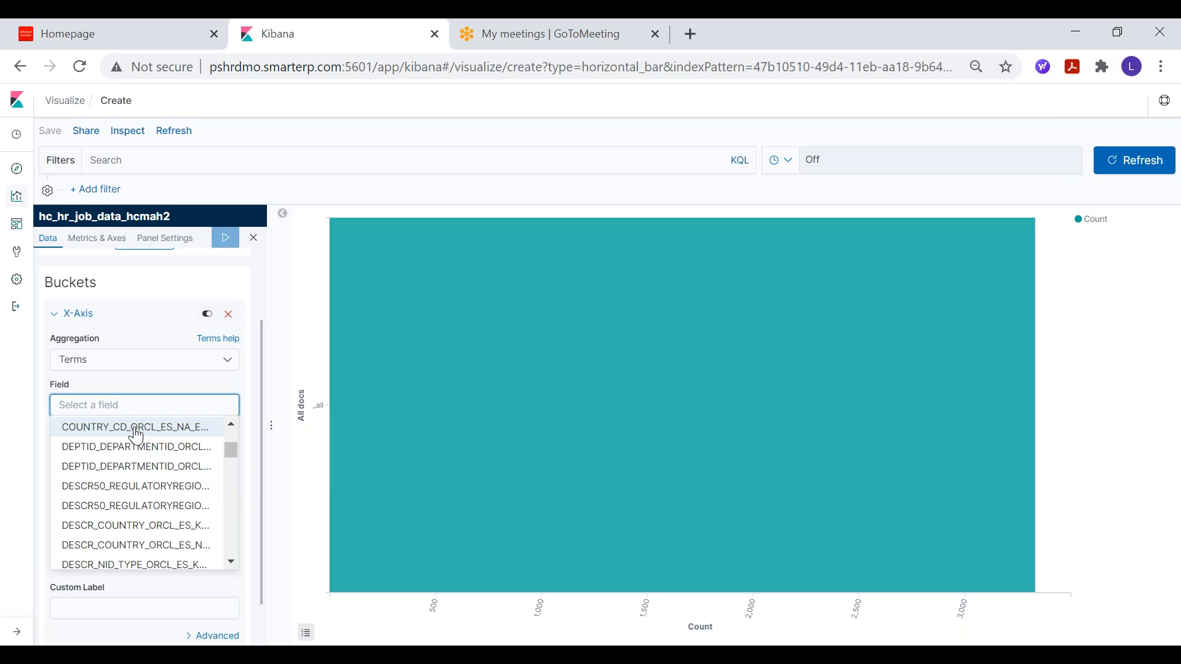
scroll(151, 467, "up", 1)
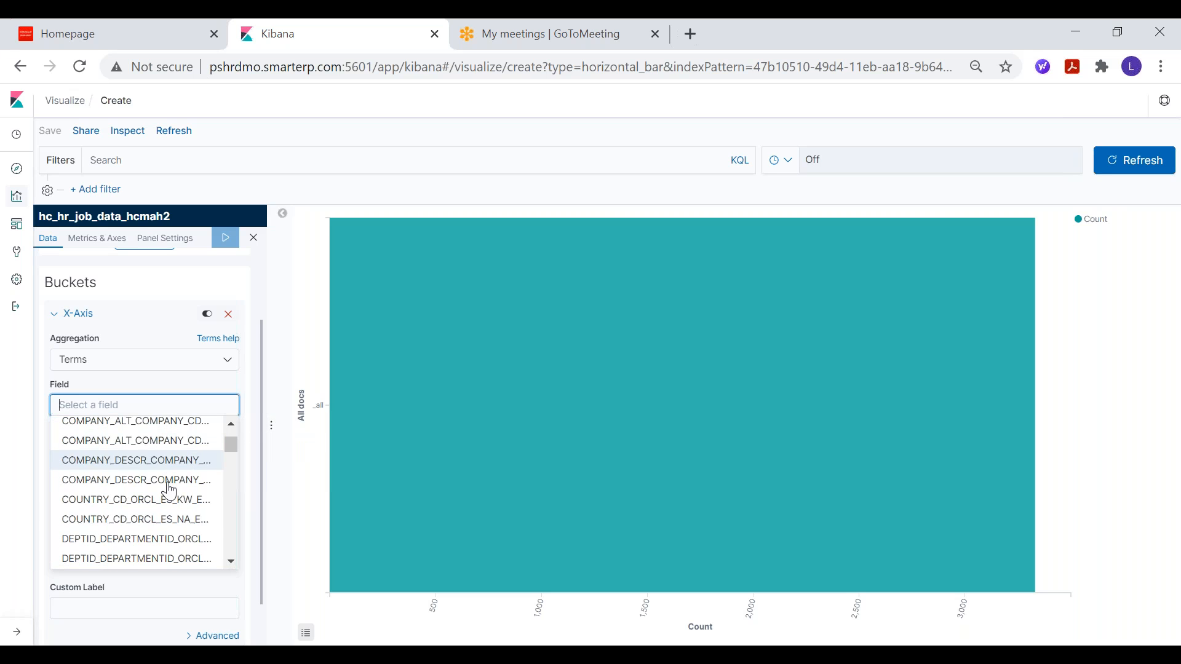
left_click(118, 528)
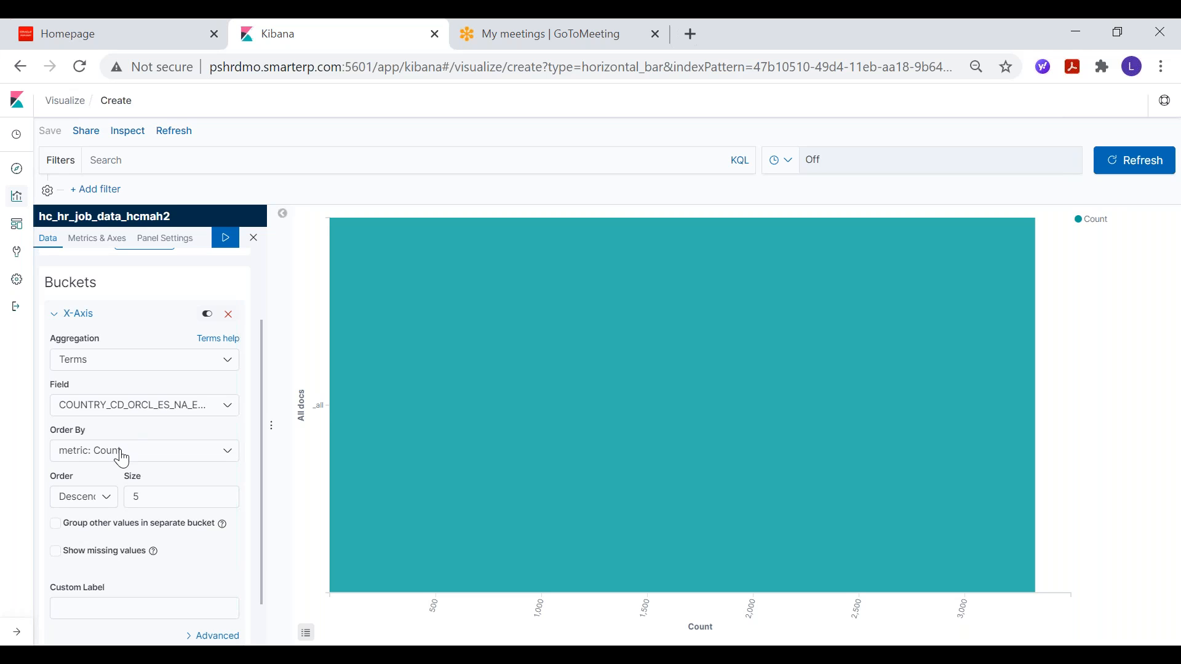
Step: Set the X-axis bucket's size to 10, keeping descending order, and apply the changes to the chart
left_click(84, 508)
left_click(80, 511)
left_click(152, 508)
key("BackSpace")
type("10")
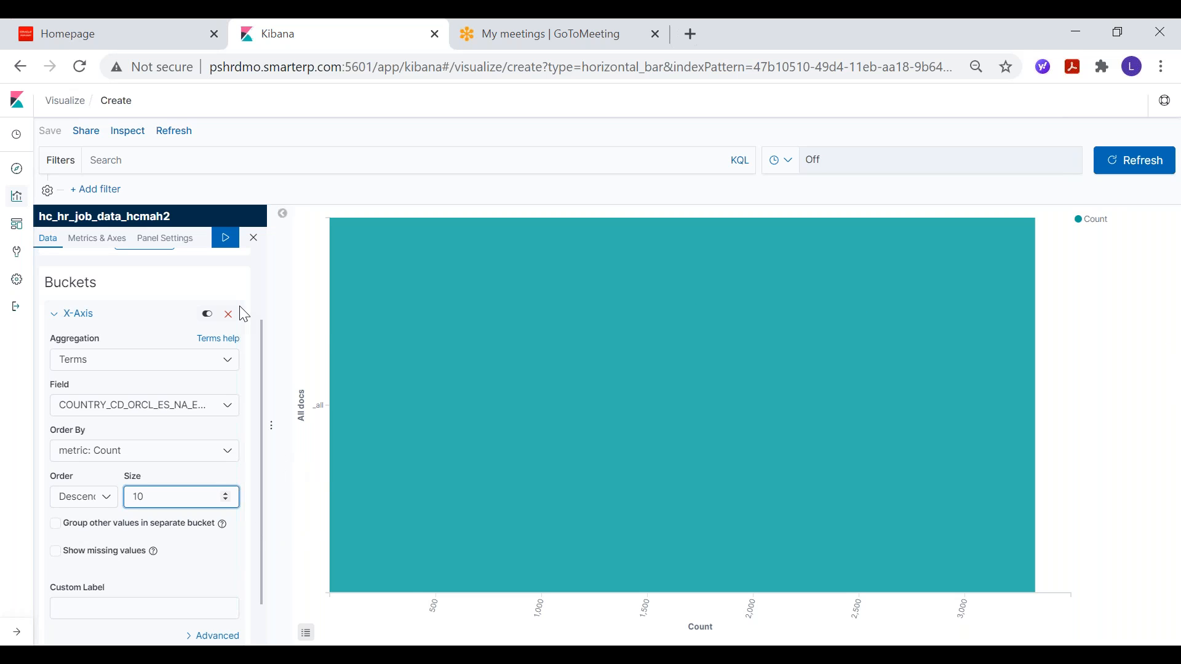
left_click(226, 246)
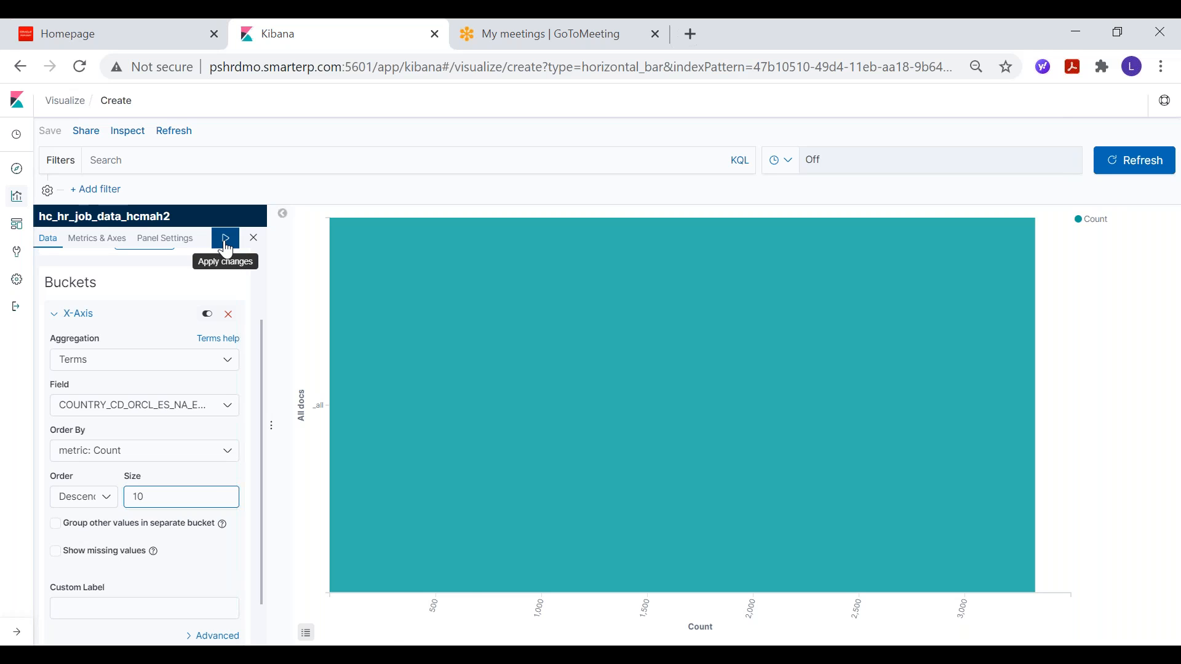
left_click(226, 246)
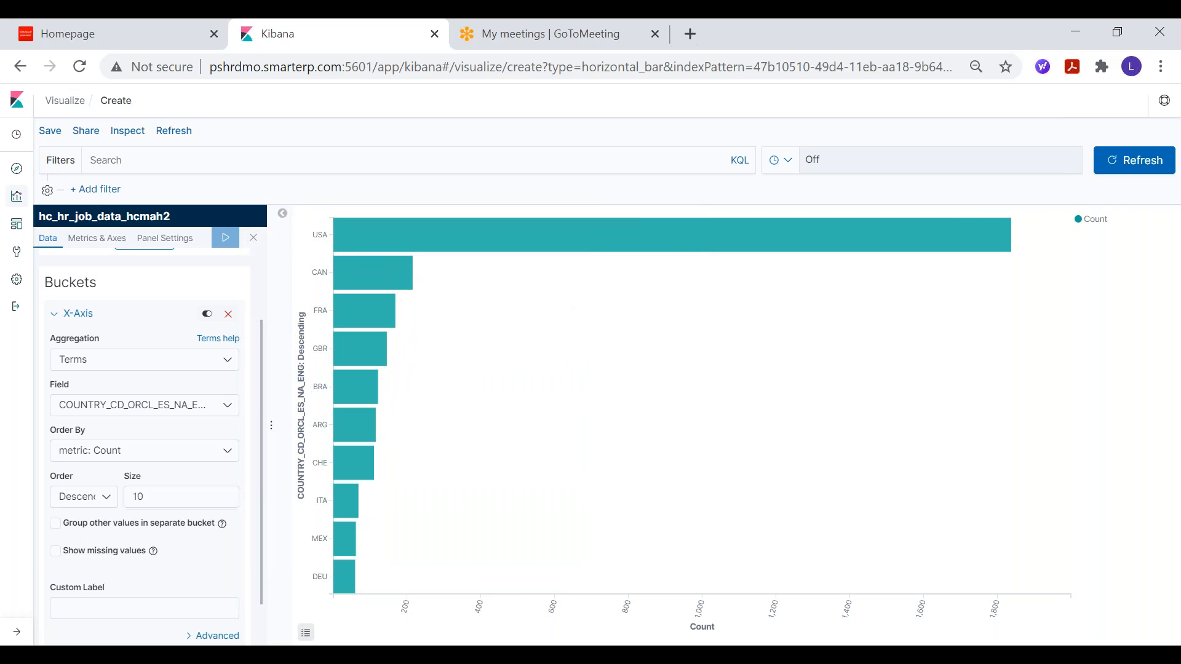
Step: Save the visualization with the title Kibana_country_video
left_click(50, 131)
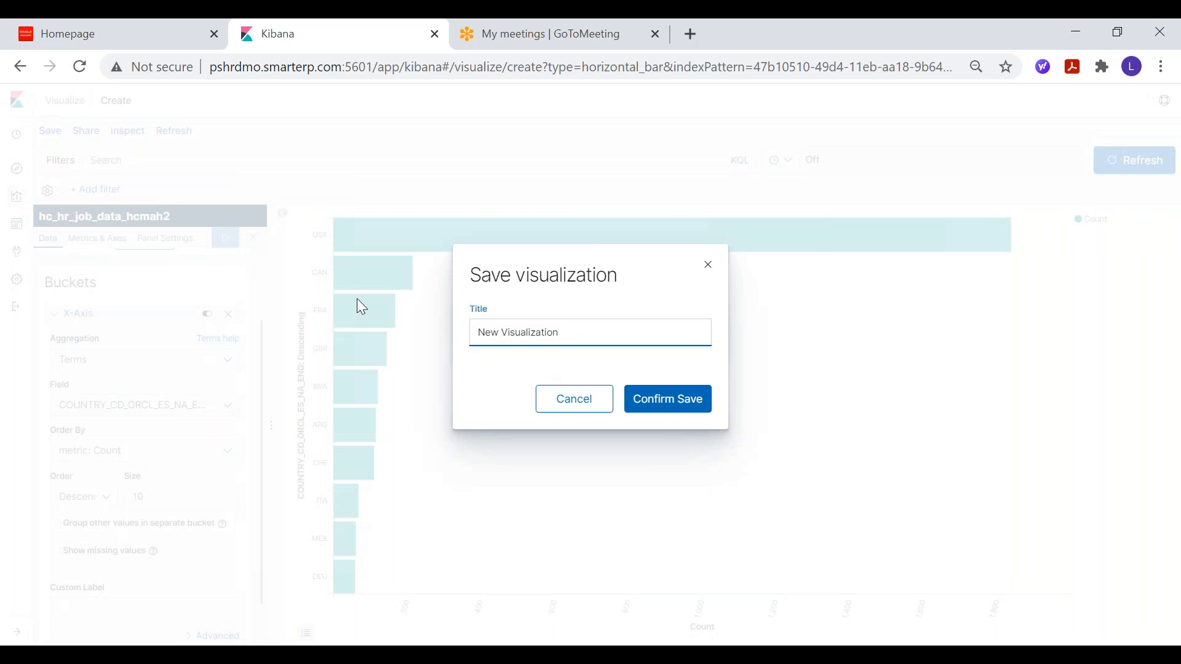
key("BackSpace")
key("BackSpace")
key("BackSpace")
key("BackSpace")
key("BackSpace")
key("BackSpace")
key("BackSpace")
key("BackSpace")
key("BackSpace")
key("BackSpace")
key("BackSpace")
key("BackSpace")
key("BackSpace")
key("BackSpace")
key("BackSpace")
key("BackSpace")
type("Kiba")
left_click(665, 406)
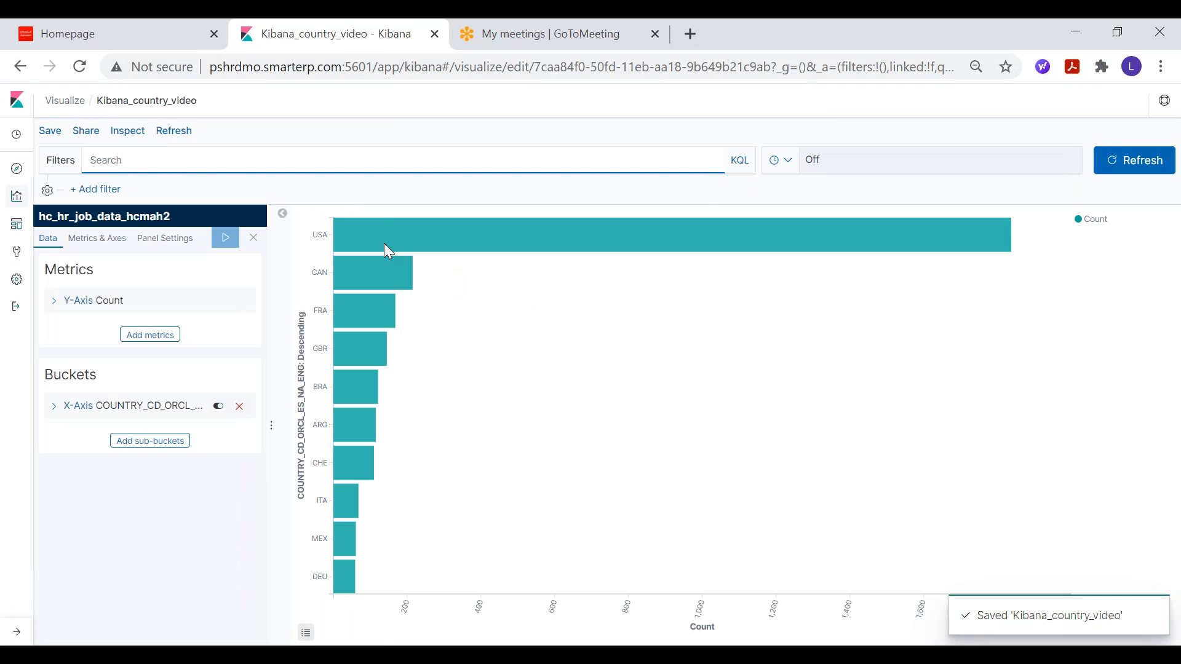
Step: Go to the dashboards list from the Kibana home page and create a new dashboard
left_click(15, 102)
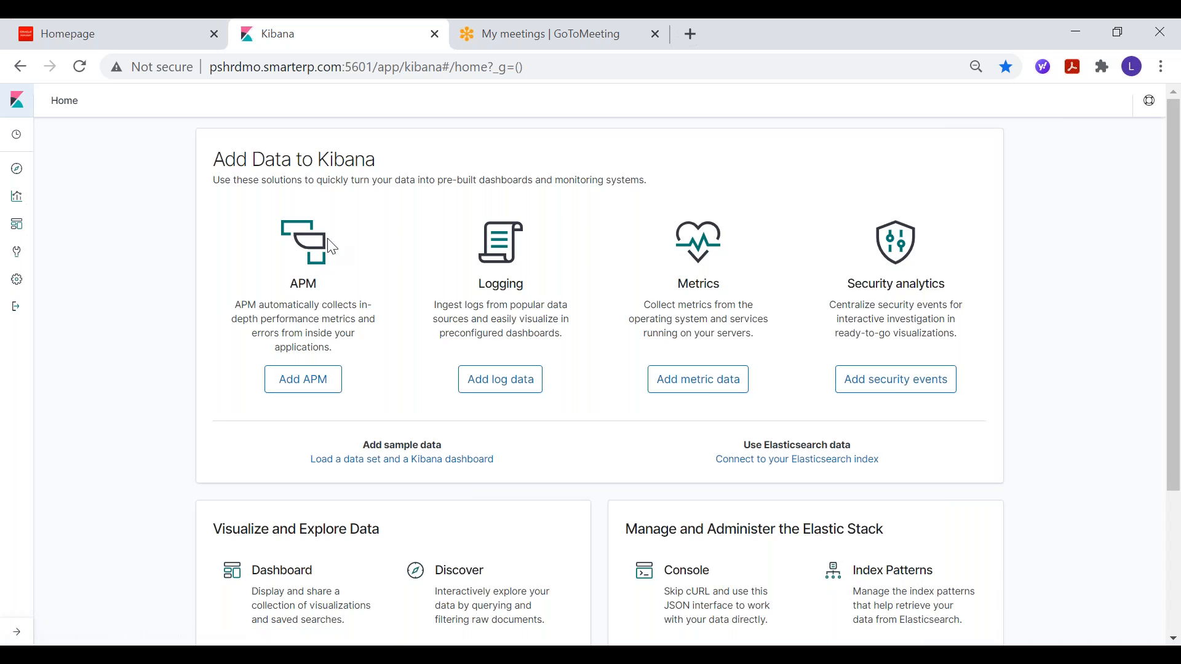
scroll(362, 263, "down", 3)
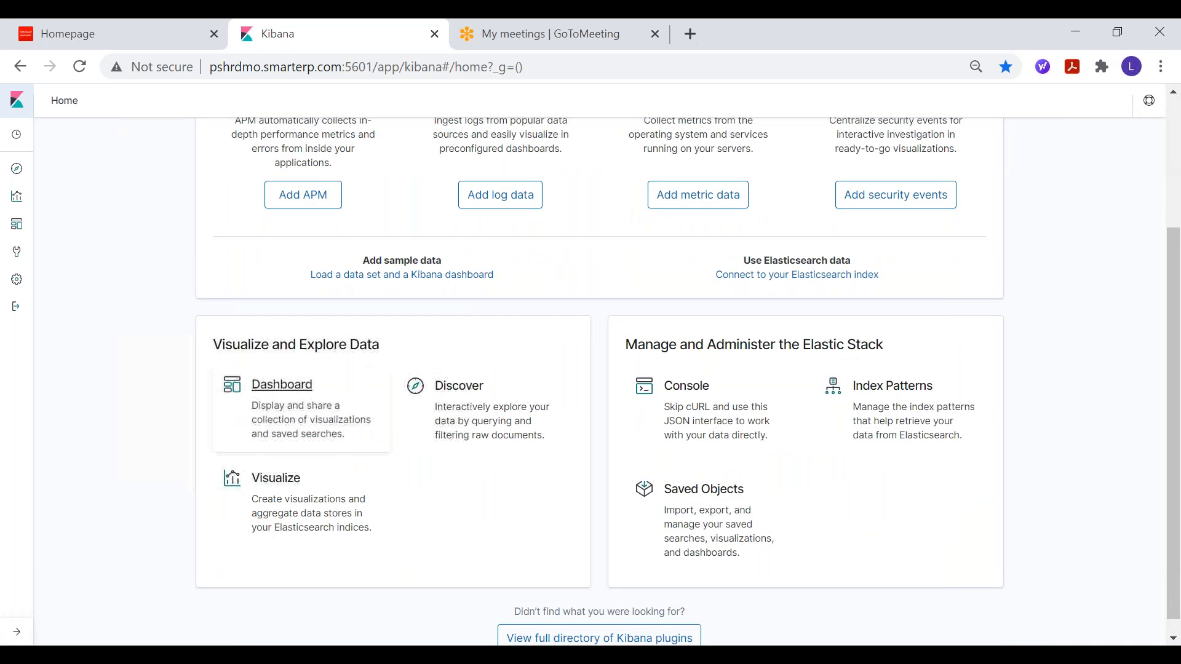
left_click(280, 430)
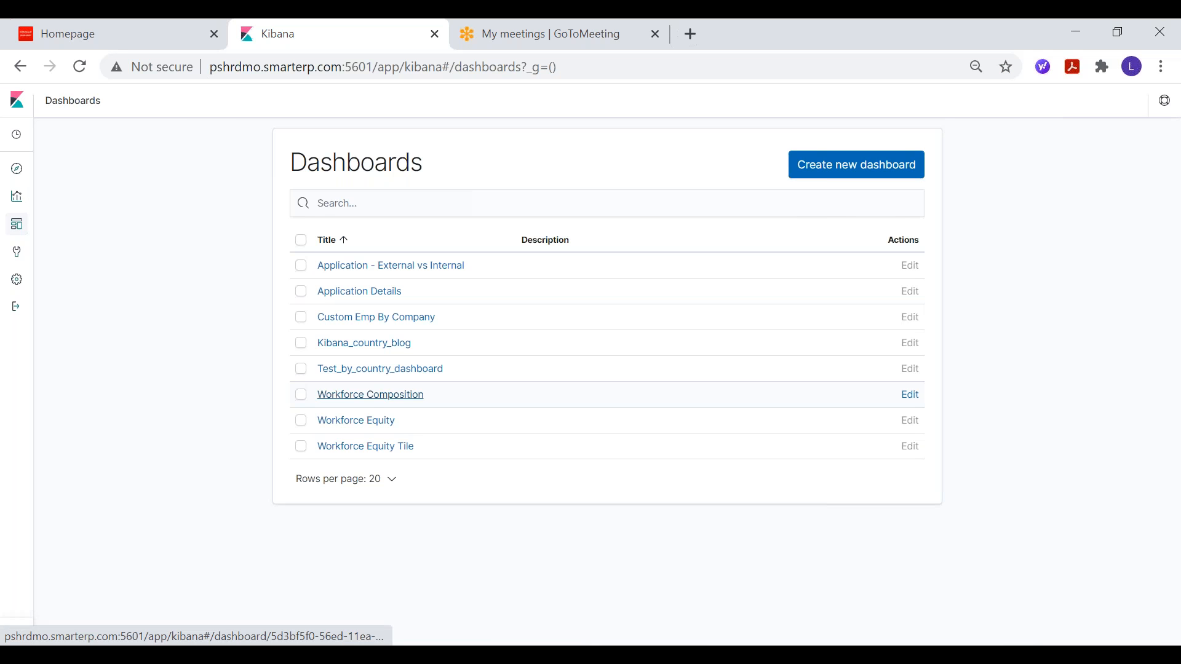
left_click(855, 167)
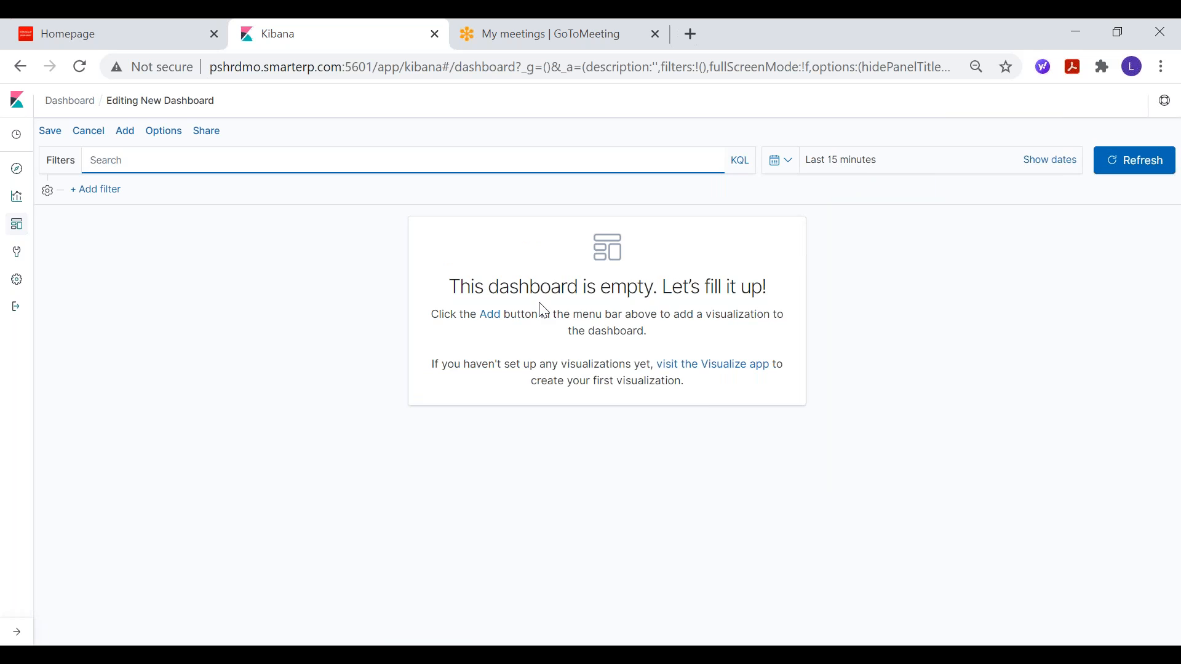
Step: Add the saved Kibana_country_video visualization to the empty dashboard and close the panel picker
left_click(125, 132)
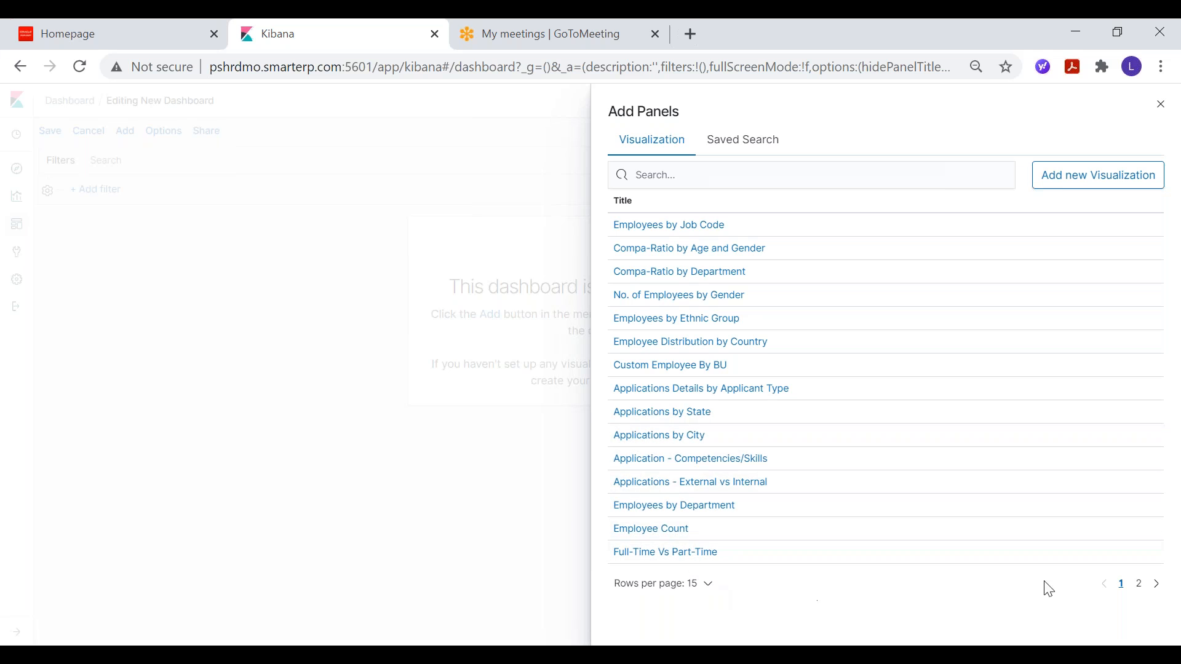
left_click(1141, 584)
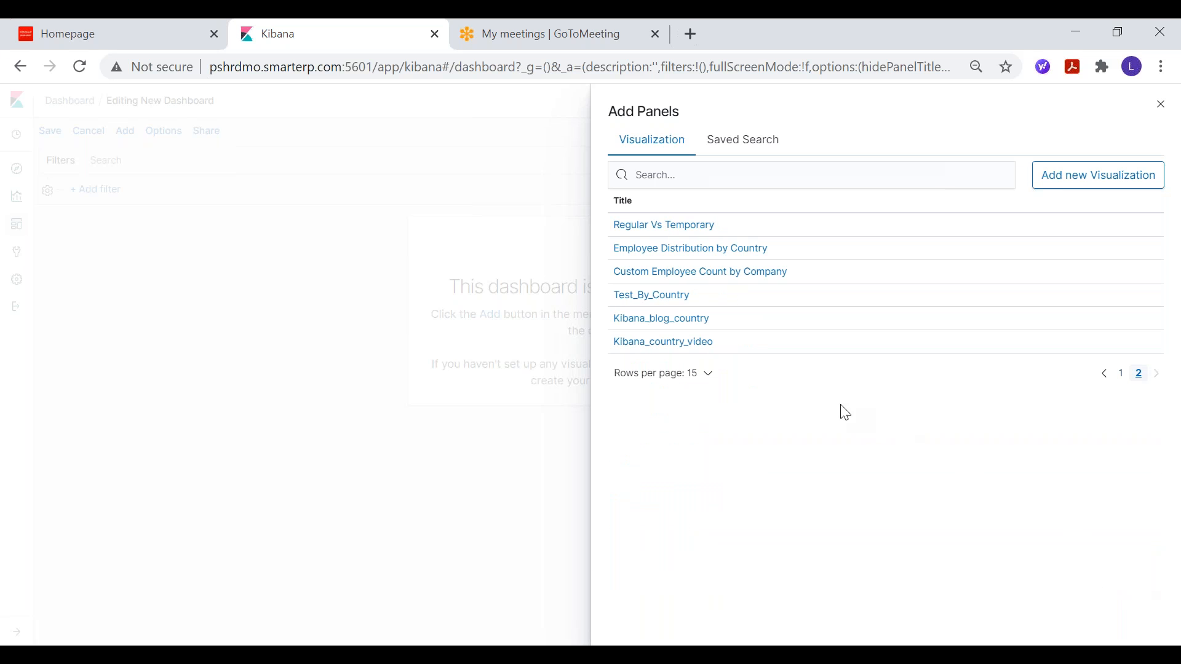
left_click(660, 345)
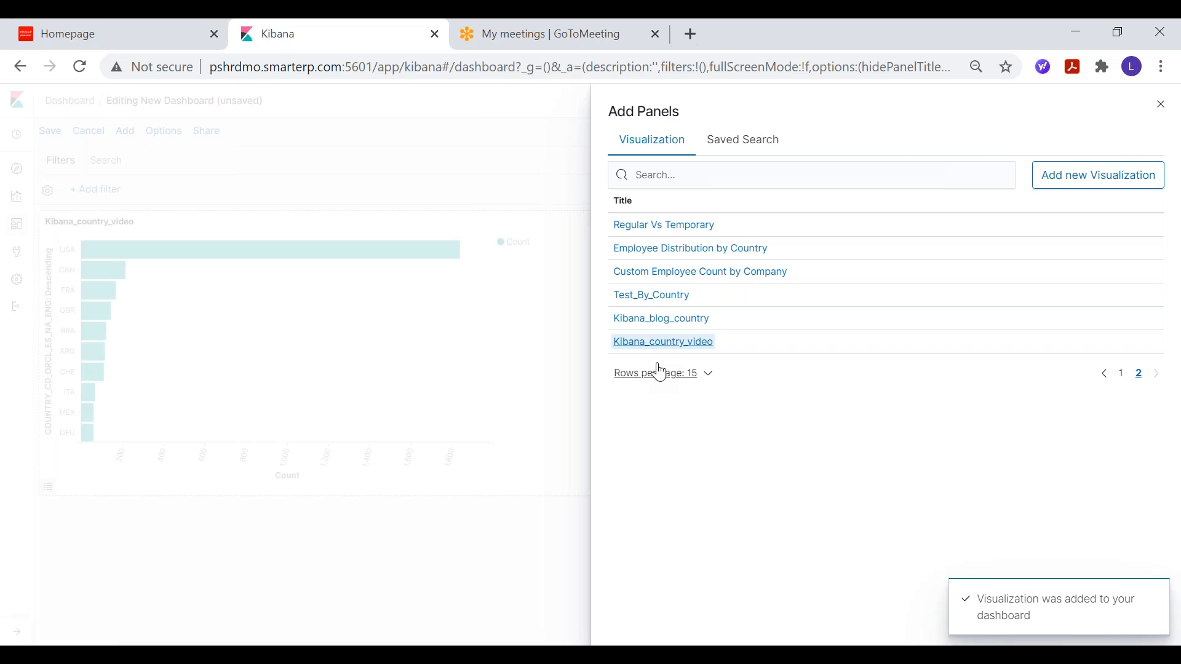
left_click(1161, 104)
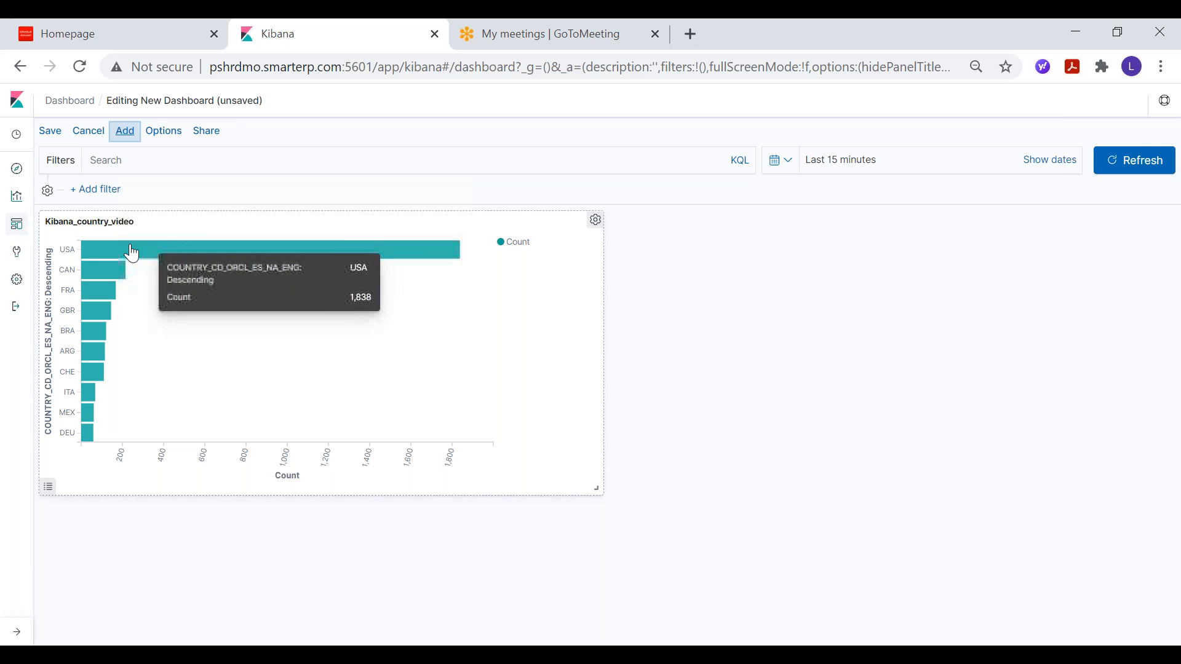
Step: Save the dashboard with the title Kibana_country_video
left_click(51, 132)
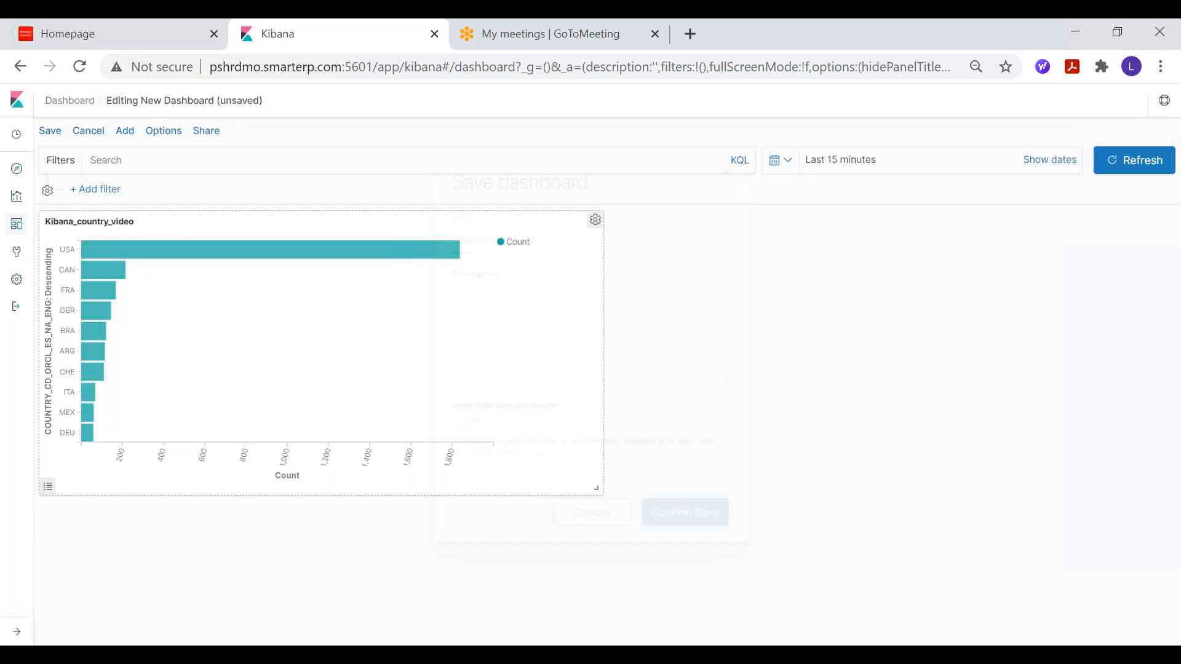
left_click_drag(541, 233, 433, 235)
type("Kibana")
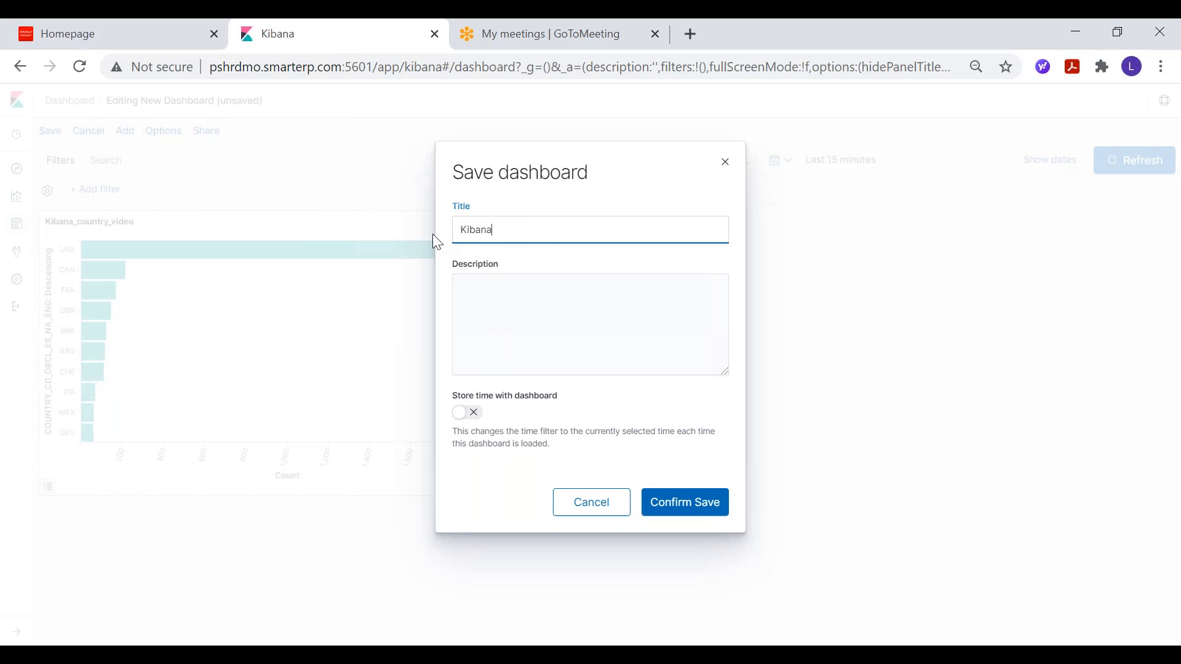
type("_country_vidoe")
key("BackSpace")
key("BackSpace")
type("eo")
key("BackSpace")
key("BackSpace")
type("eo")
left_click(699, 509)
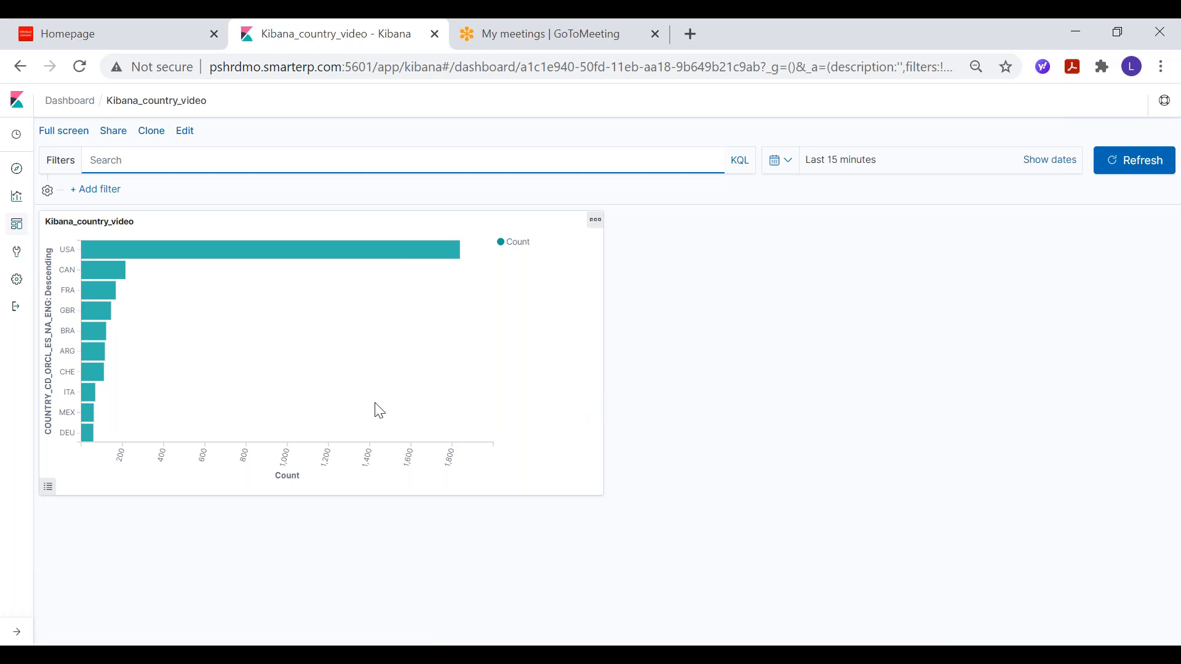
Step: Export the Kibana_country_video dashboard from Kibana's Saved Objects management page
left_click(17, 284)
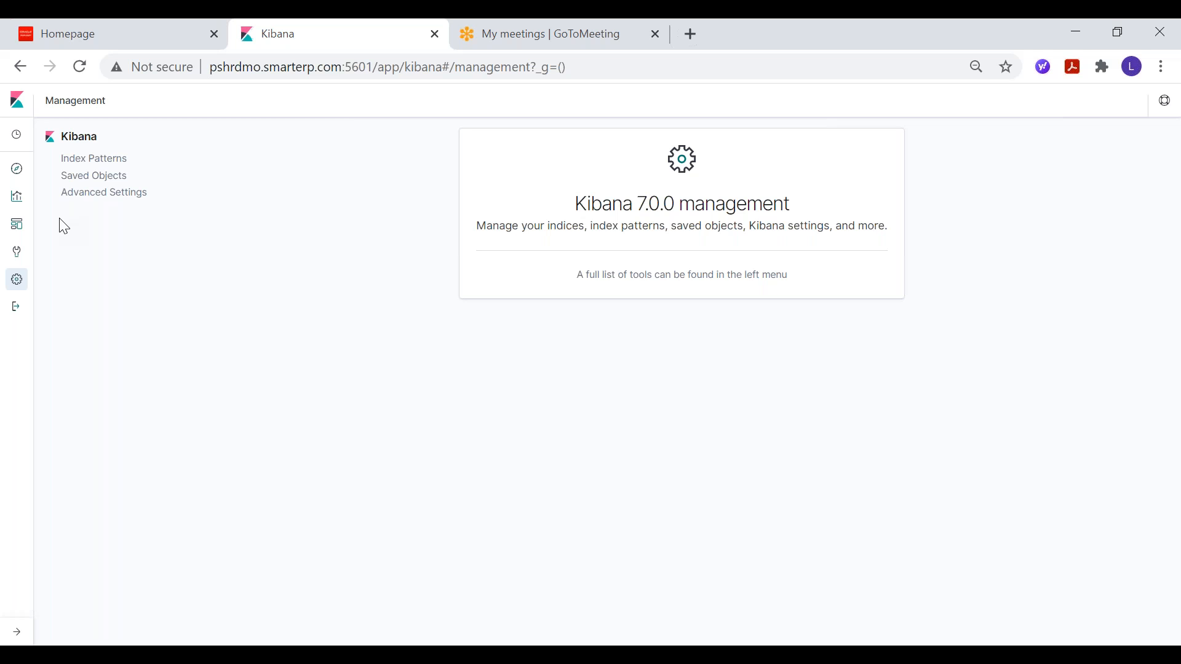
left_click(80, 177)
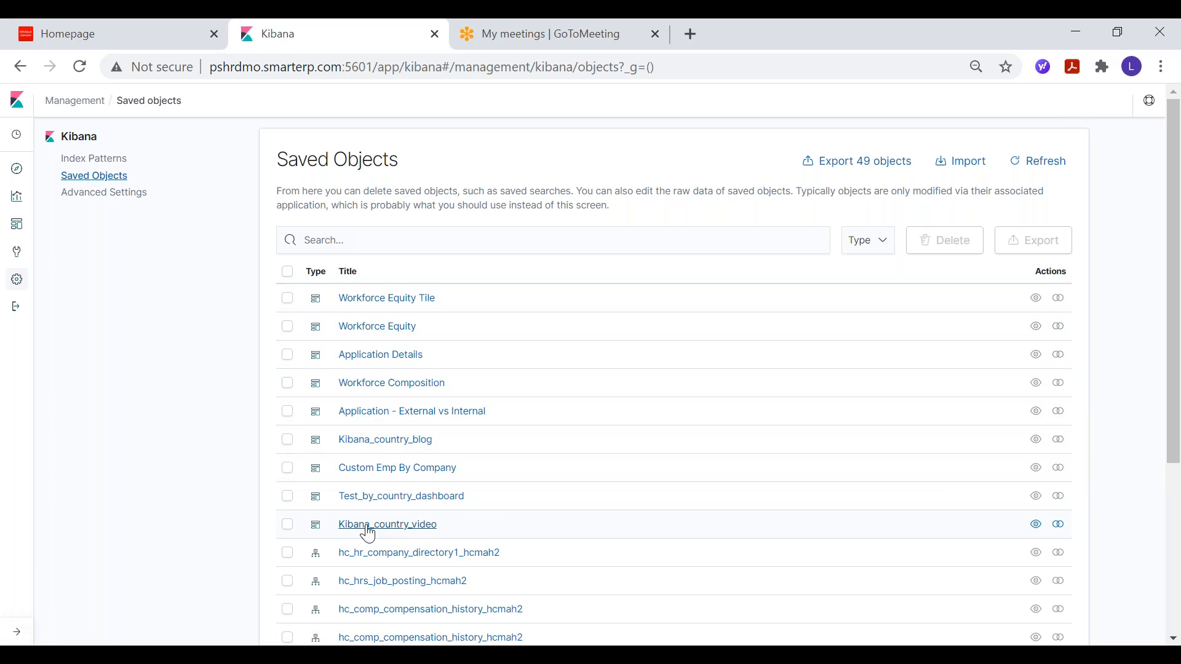
left_click(288, 525)
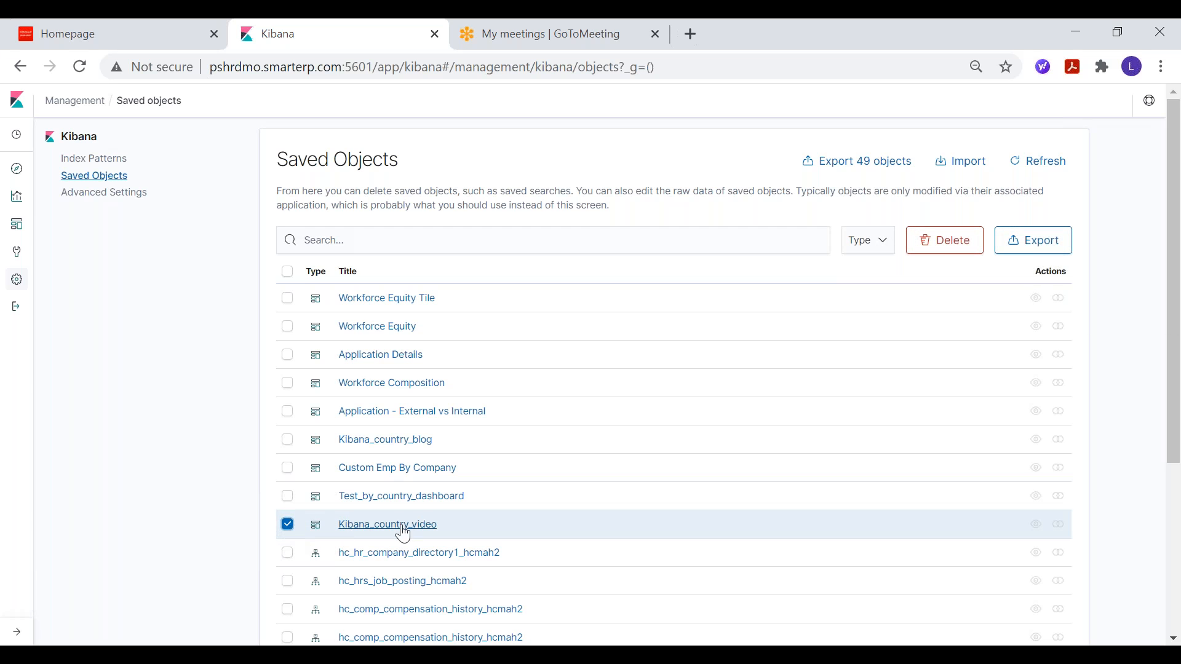
left_click(1041, 248)
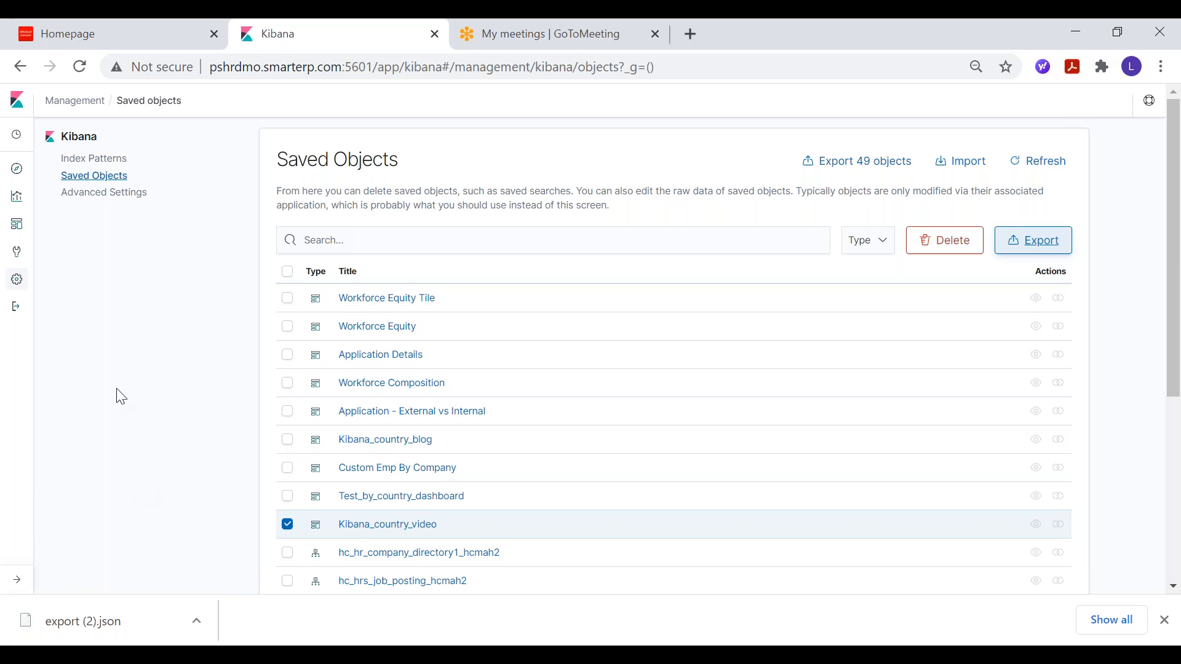
Step: Switch to the Oracle PeopleSoft homepage and go to the Import Kibana Dashboards page
left_click(129, 41)
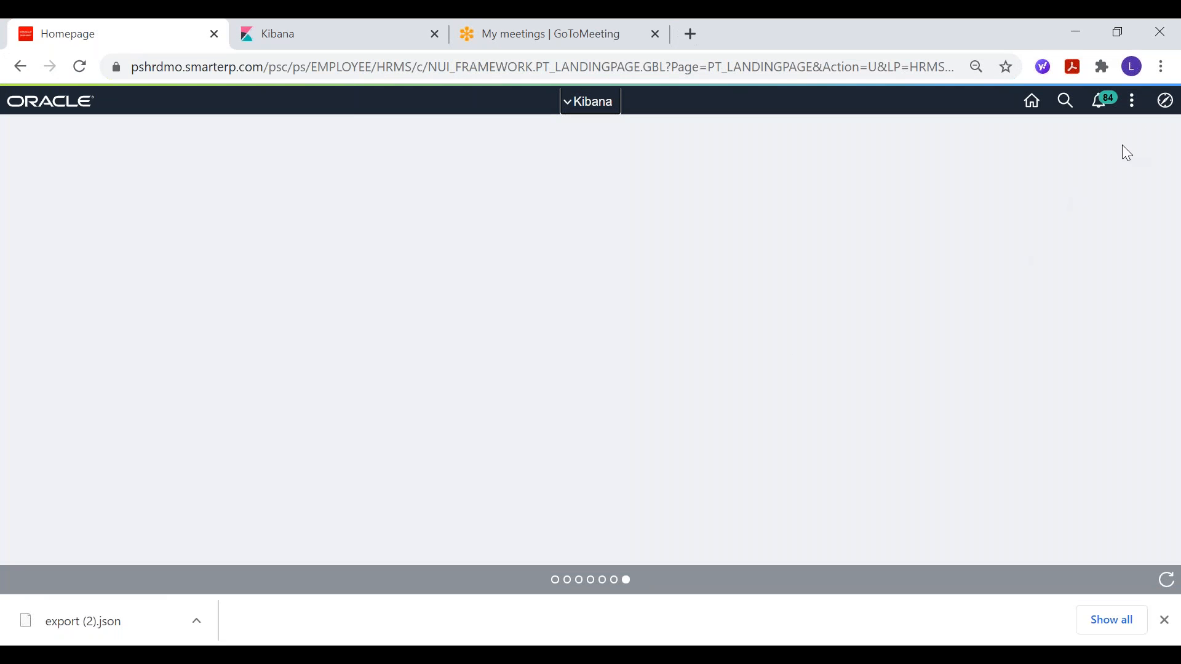
left_click(1164, 100)
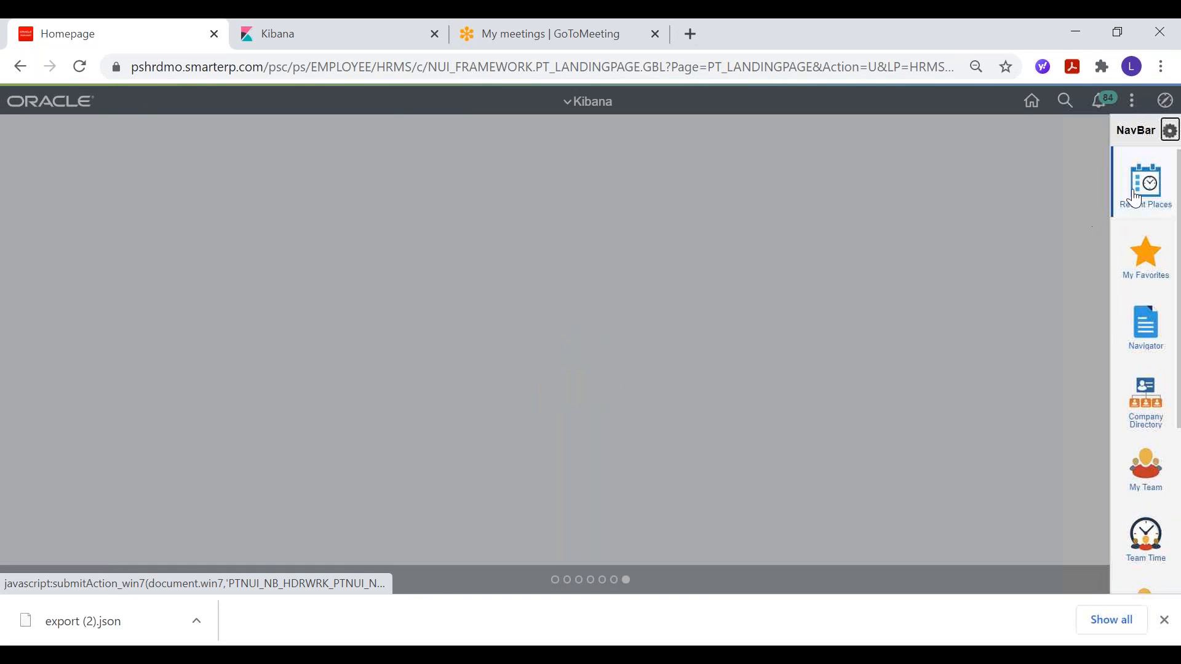
left_click(1136, 198)
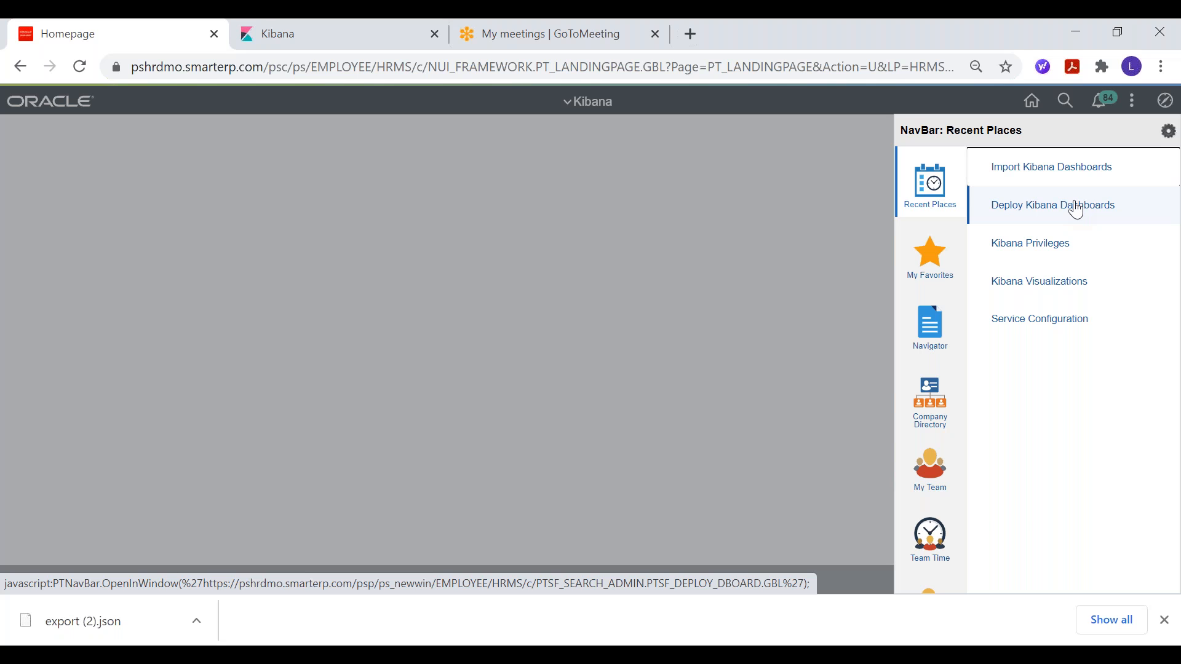
left_click(1059, 178)
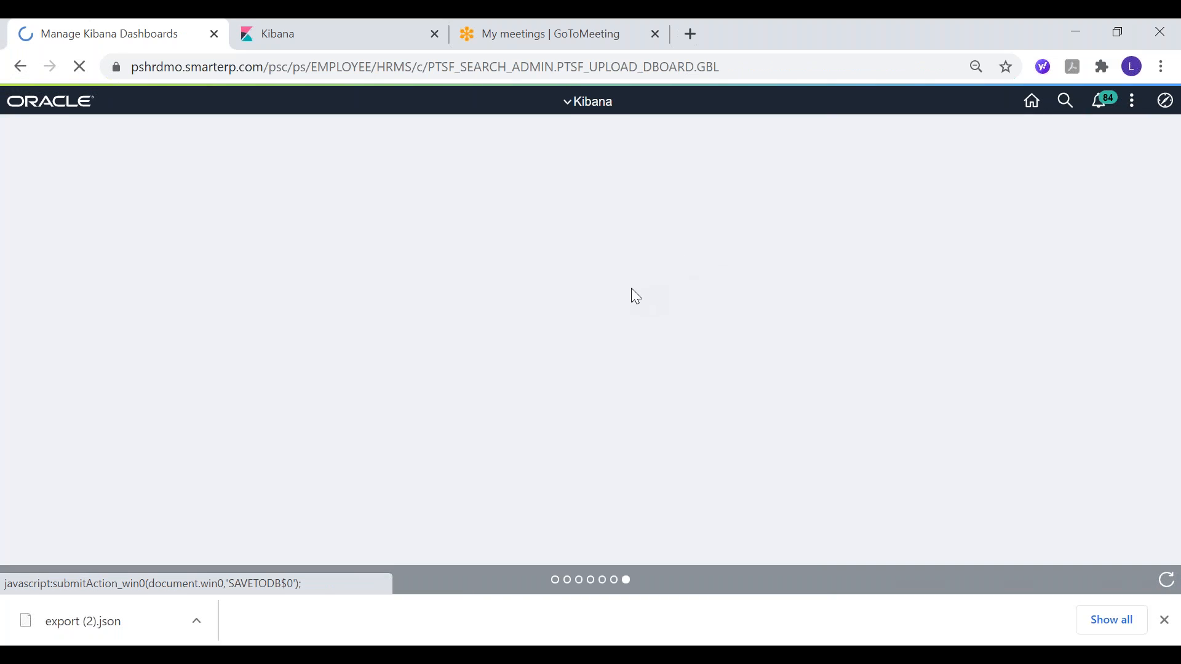
Step: Add a row at the end of the dashboards list and choose Kibana_country_video as its dashboard
scroll(553, 357, "down", 3)
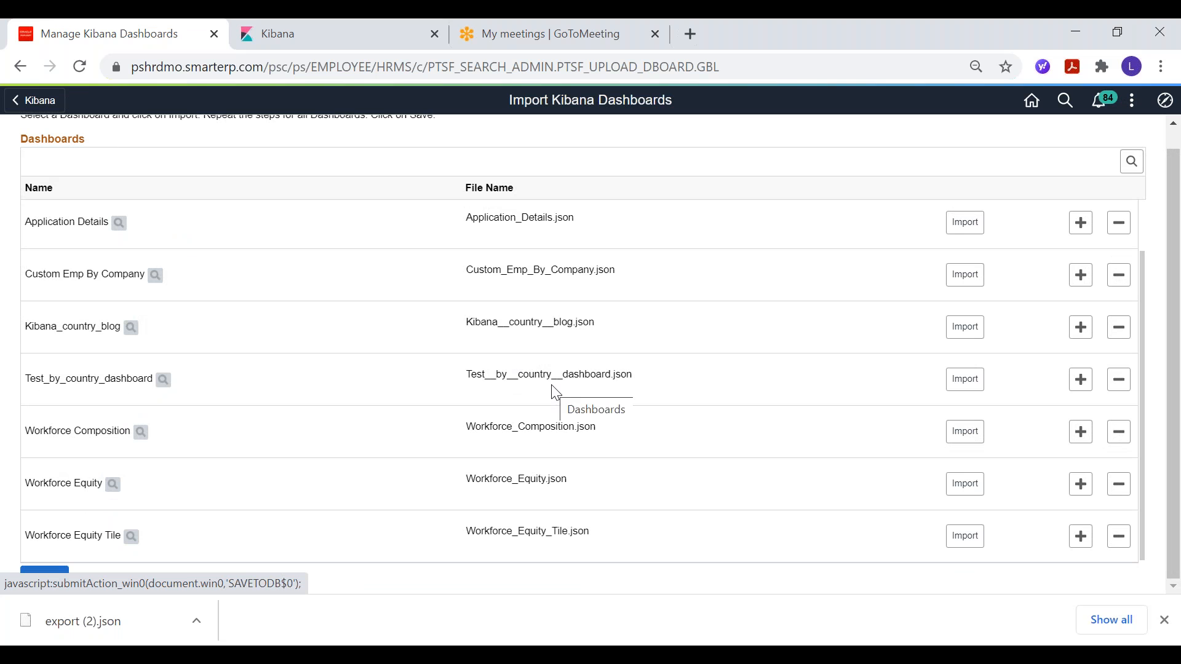
left_click(1081, 538)
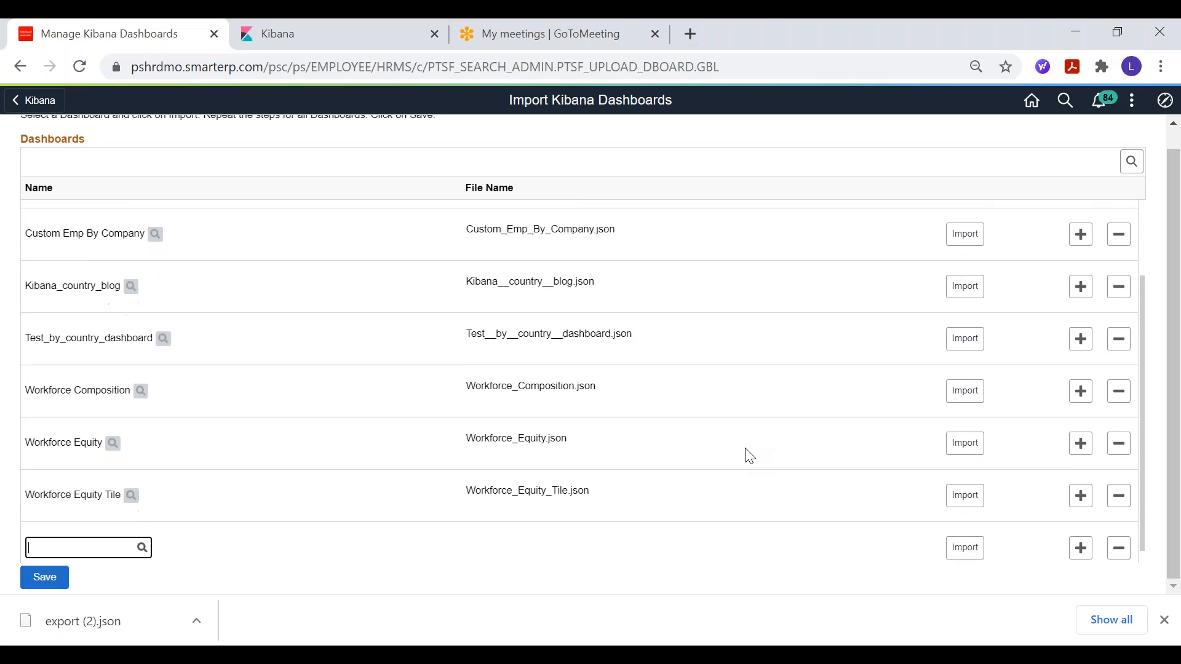
left_click(142, 537)
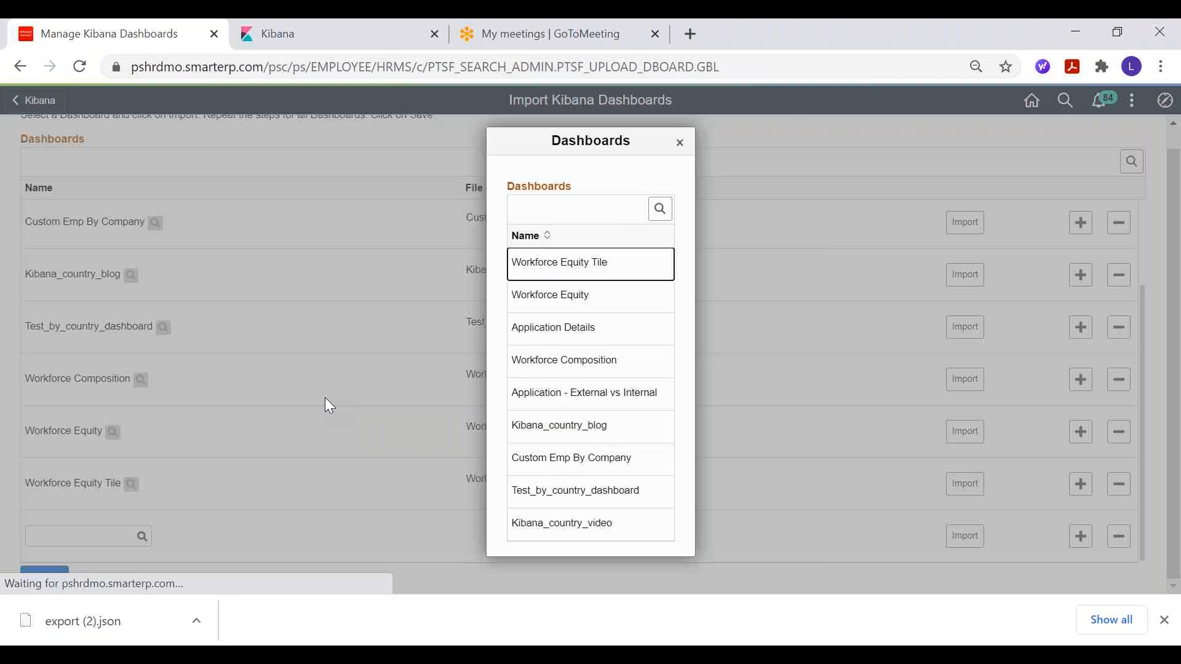
left_click(575, 524)
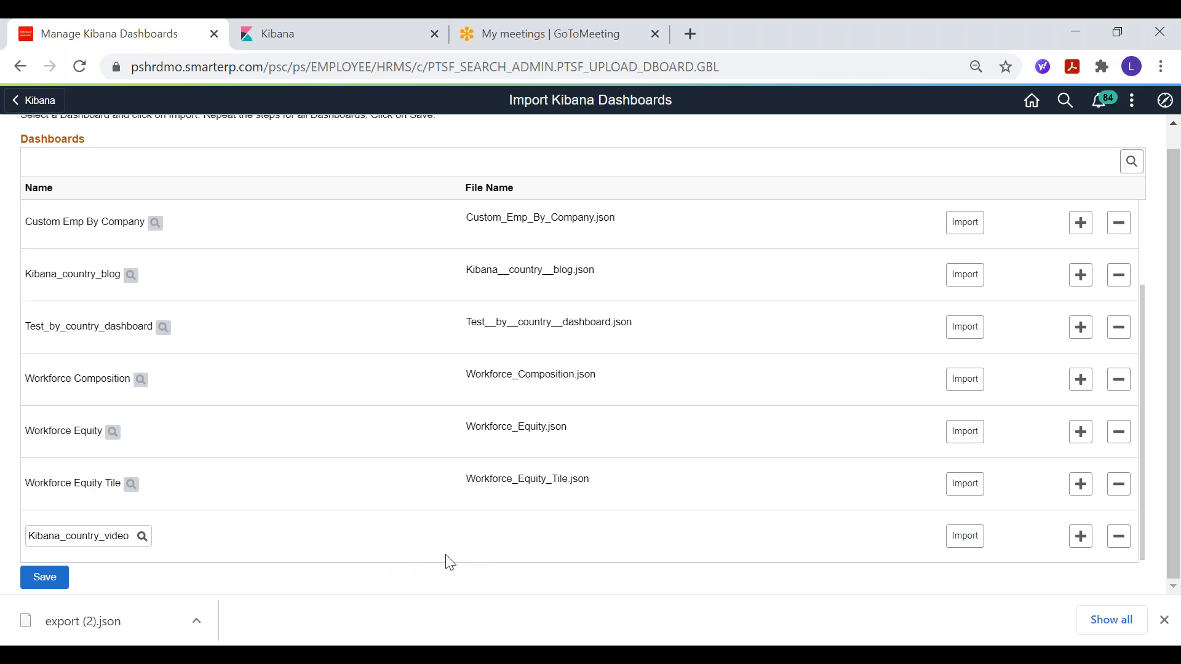
Step: Import the Kibana_country_video dashboard and save the dashboards list
left_click(967, 536)
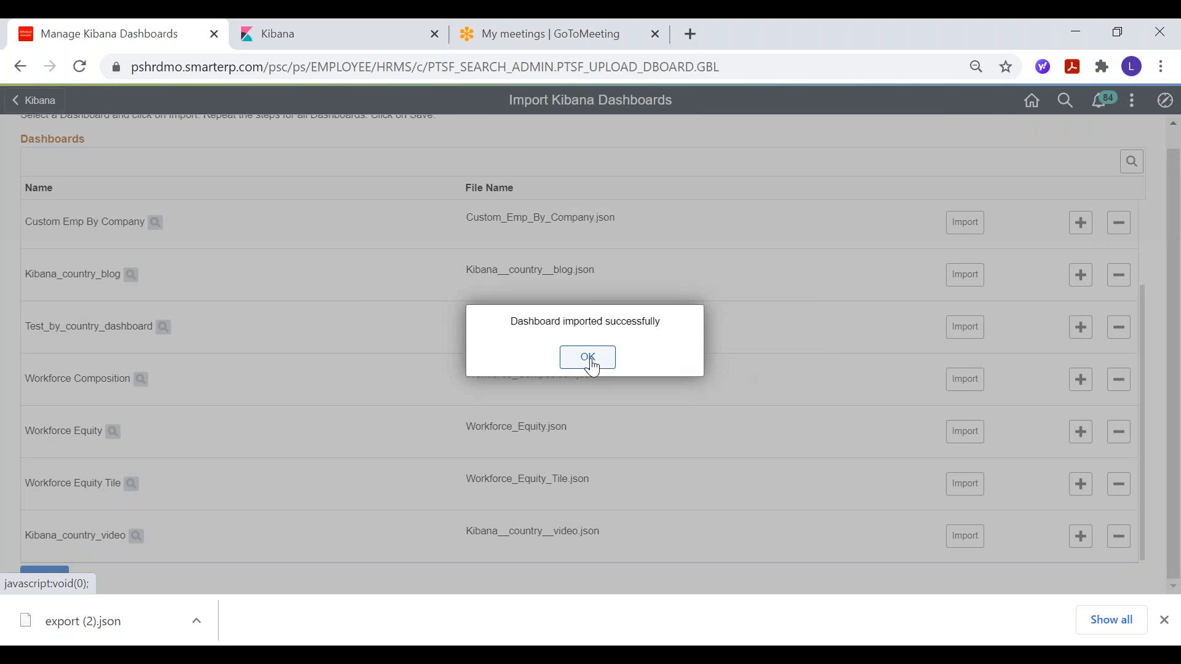
left_click(588, 359)
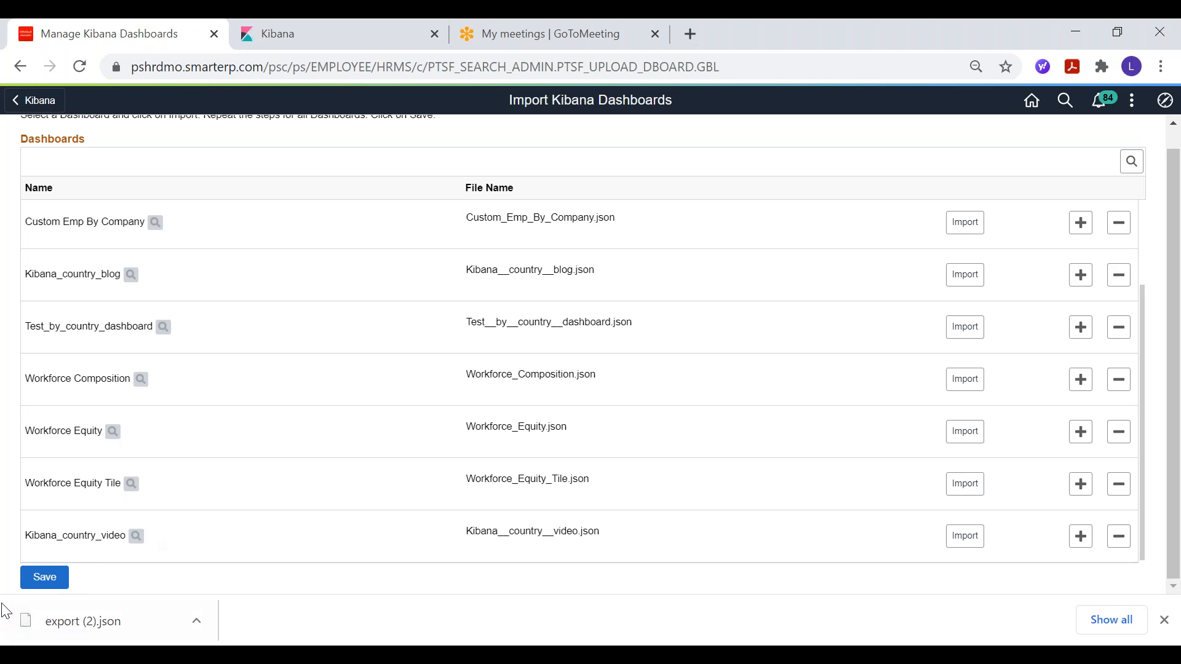
left_click(38, 580)
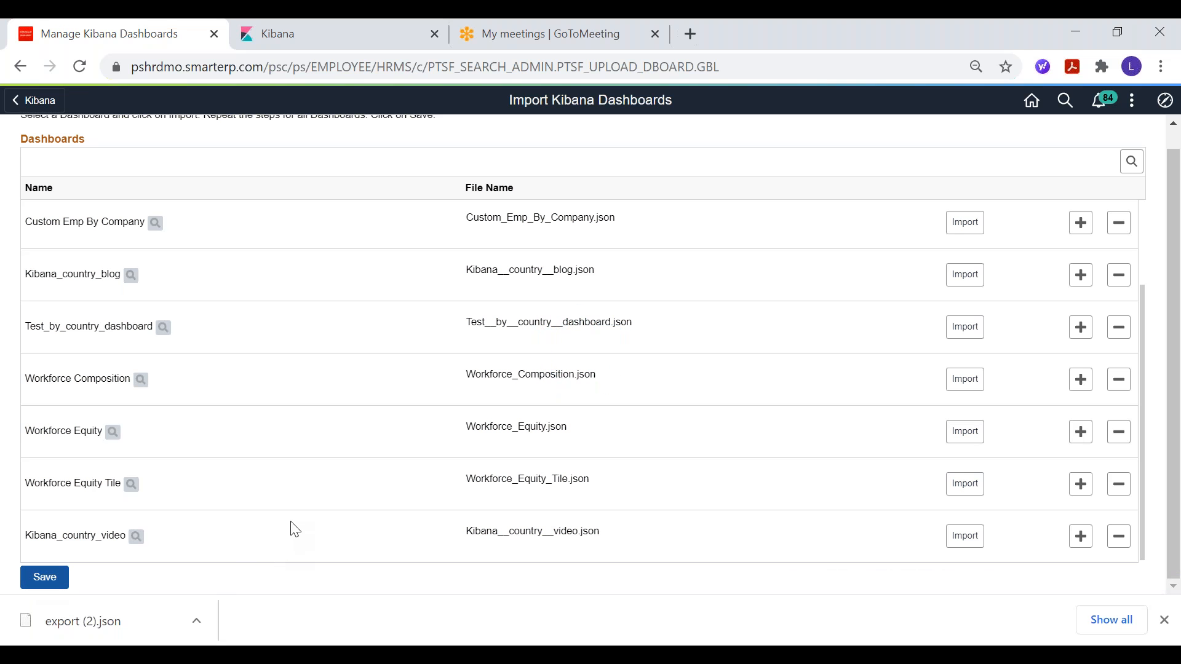
Step: Go to the Kibana Visualizations configuration page from the recently visited places
scroll(669, 361, "up", 2)
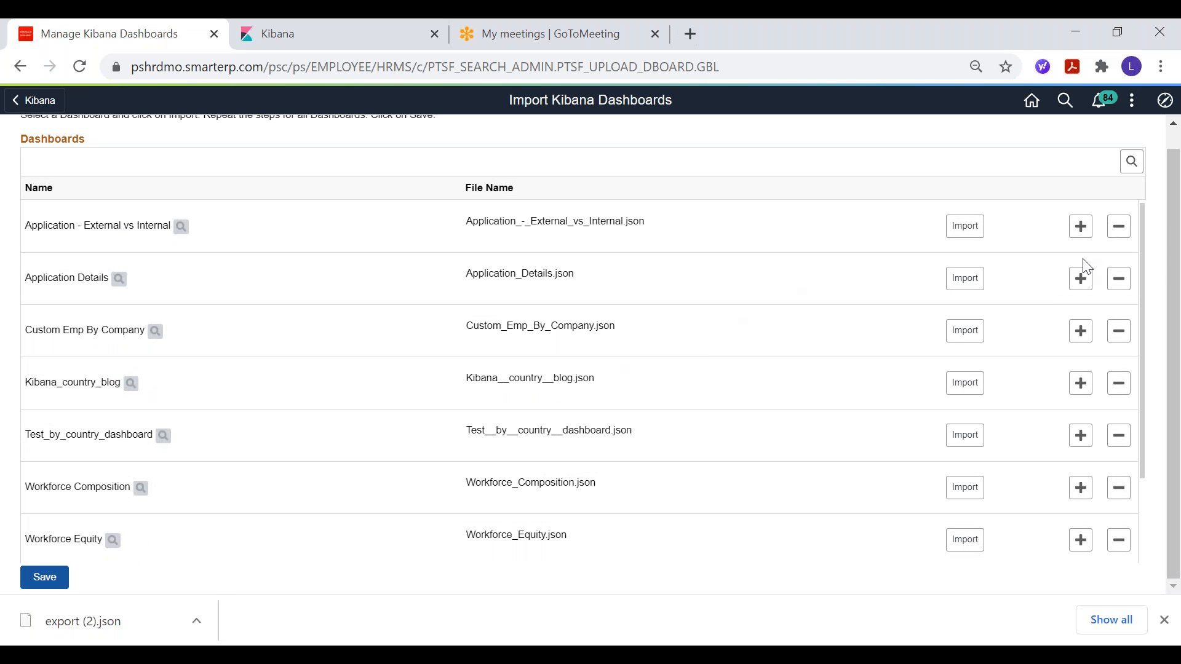
left_click_drag(1167, 251, 1159, 173)
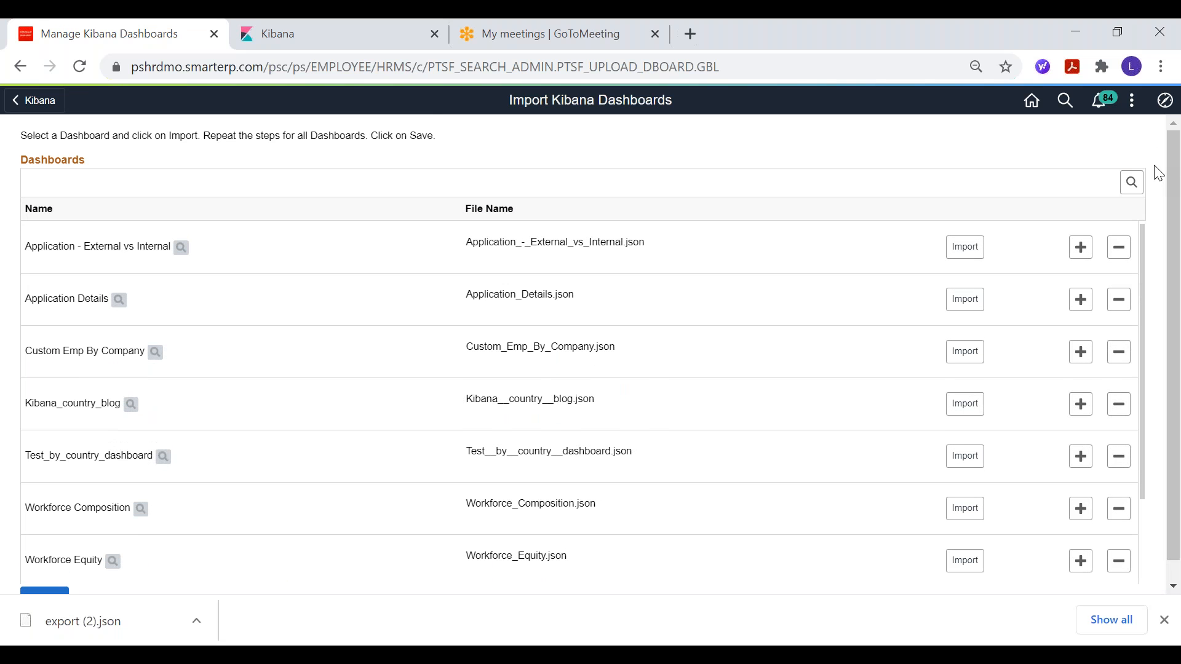
left_click(1166, 101)
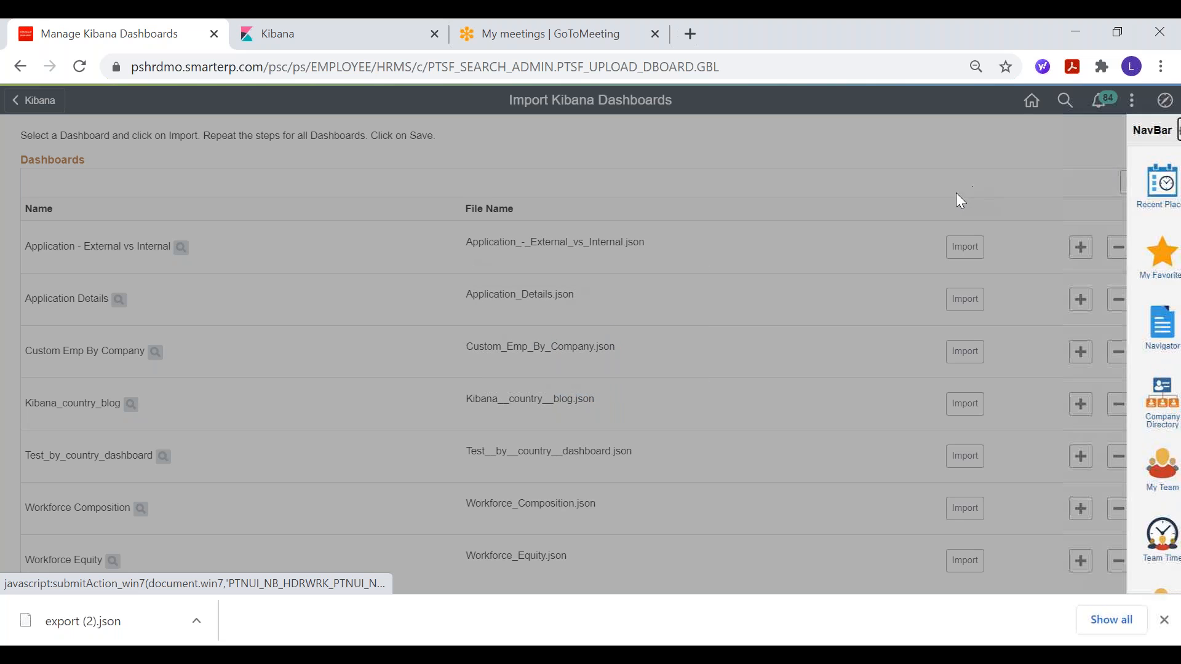
left_click(1164, 183)
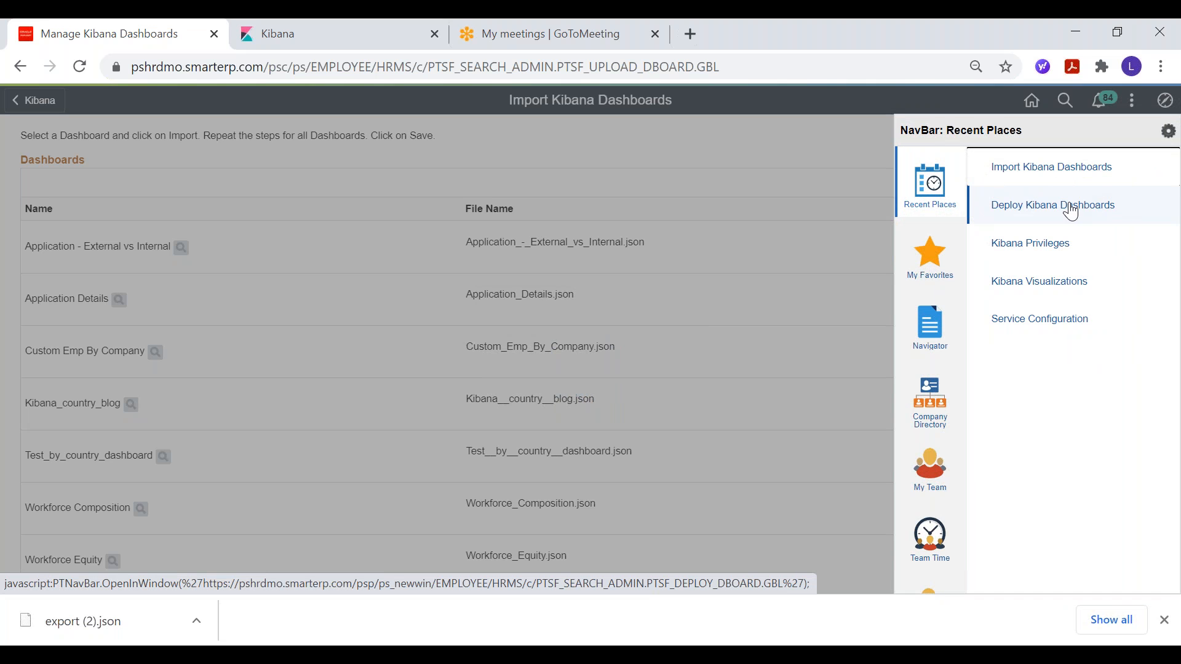
left_click(1054, 284)
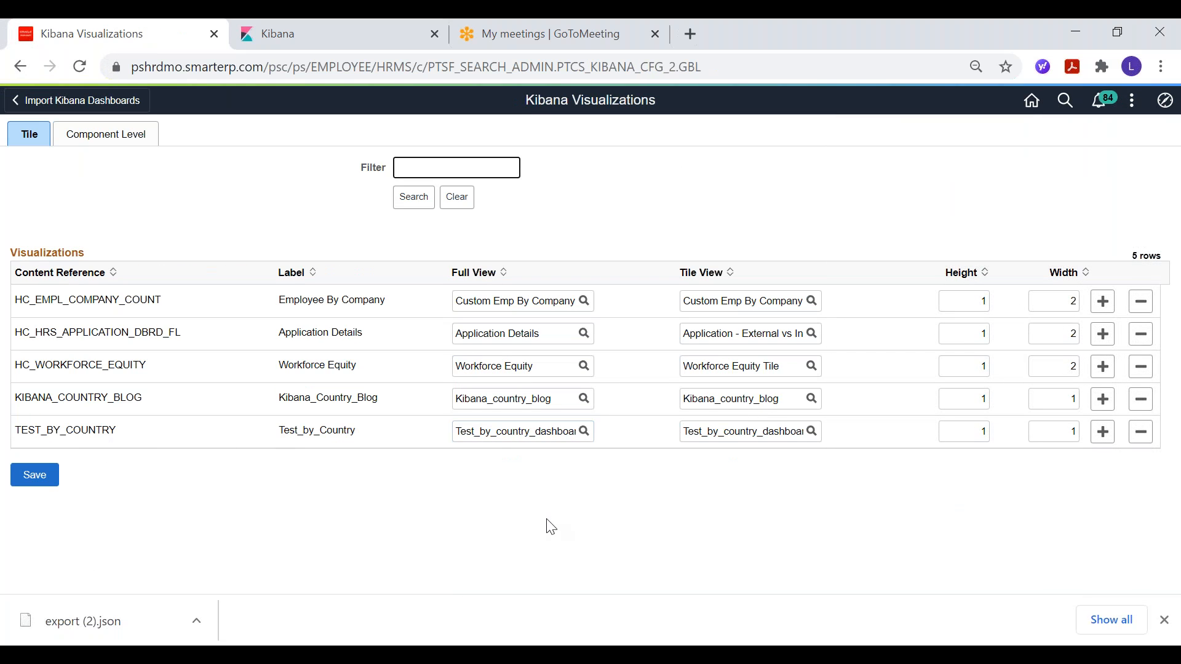
Step: Add a tile visualization row after TEST_BY_COUNTRY with Kibana_country_video as both its Full View and Tile View
left_click(1103, 434)
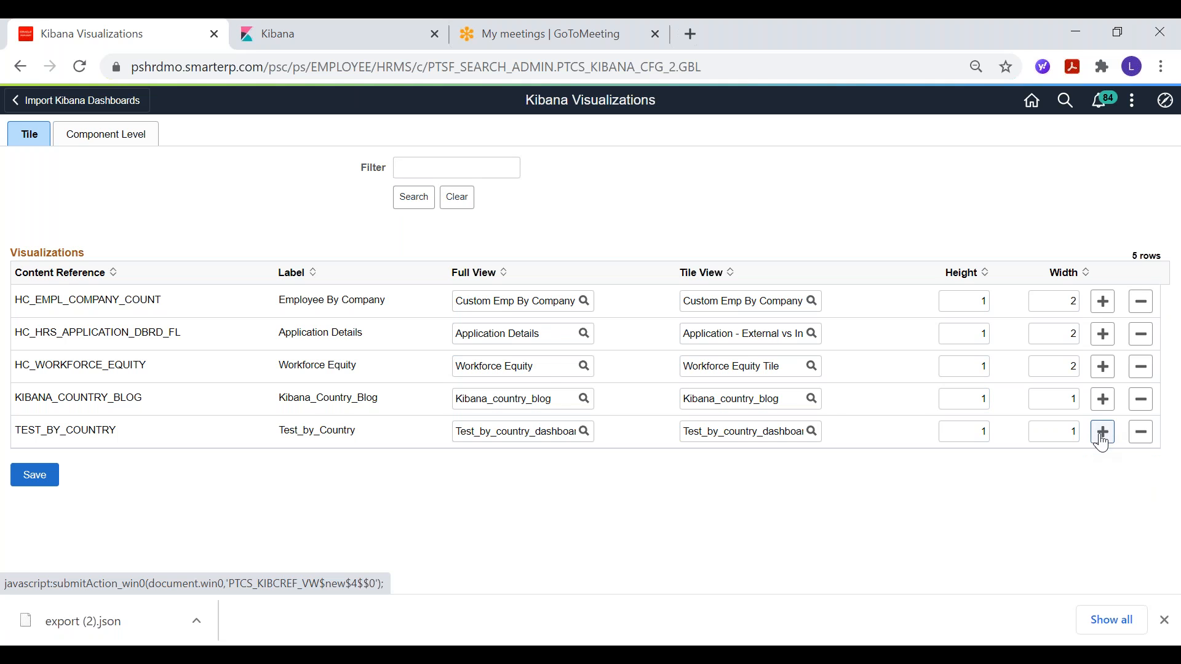
left_click(561, 466)
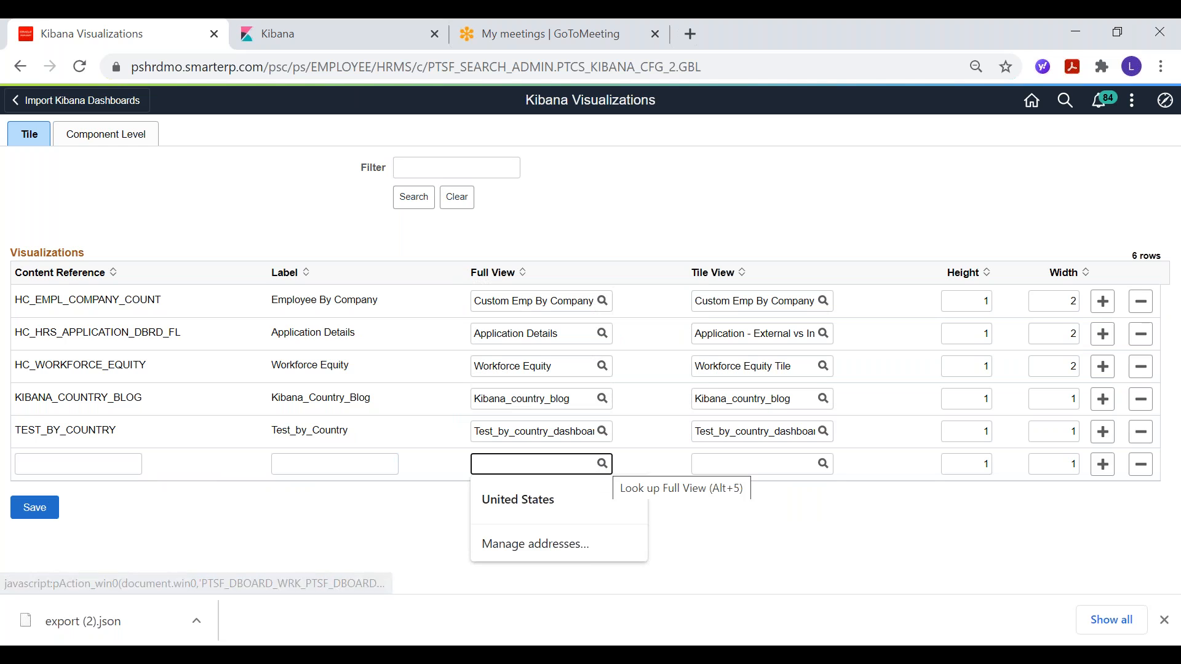
type("Kiban")
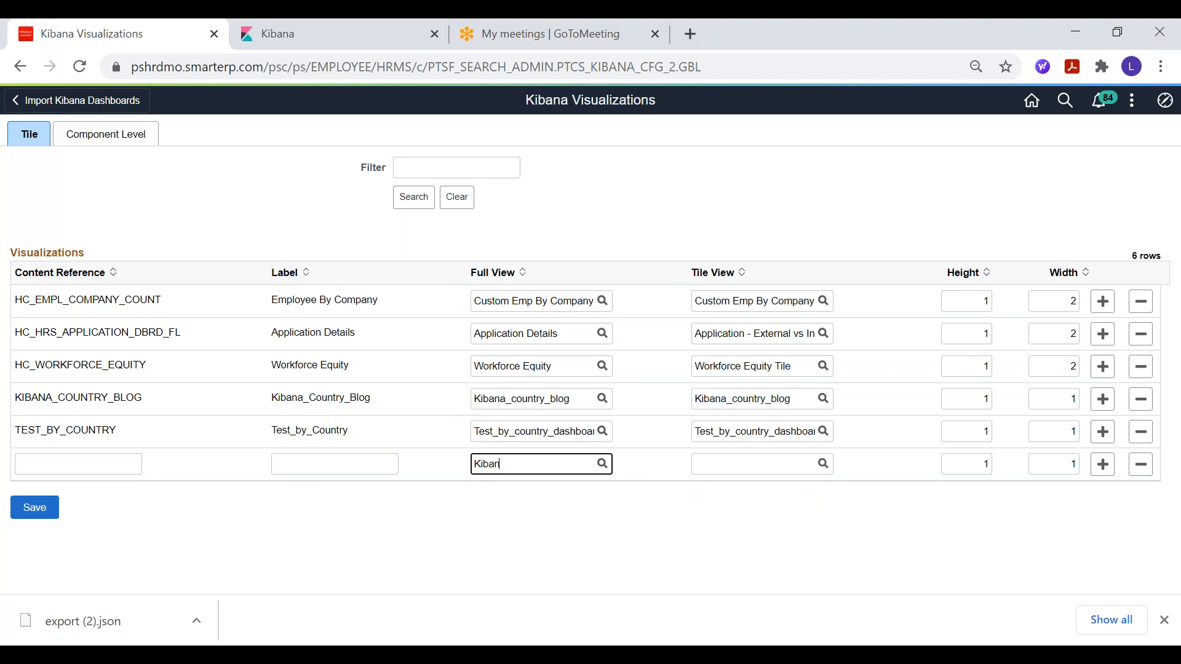
type("a")
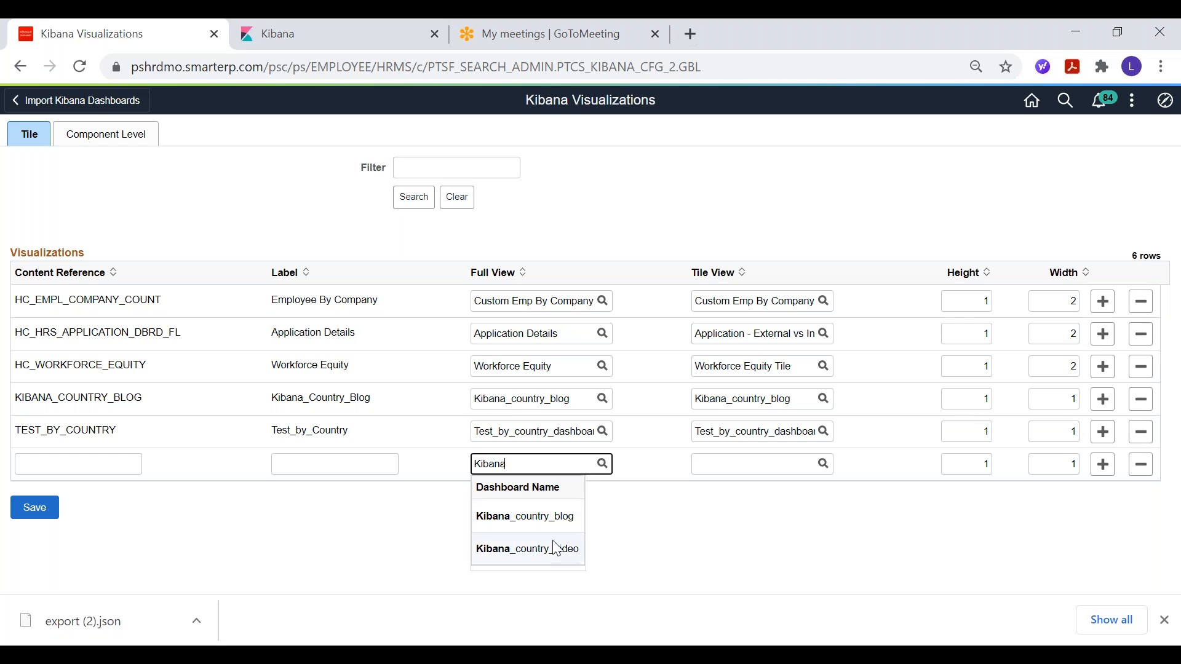
left_click(557, 548)
left_click(760, 464)
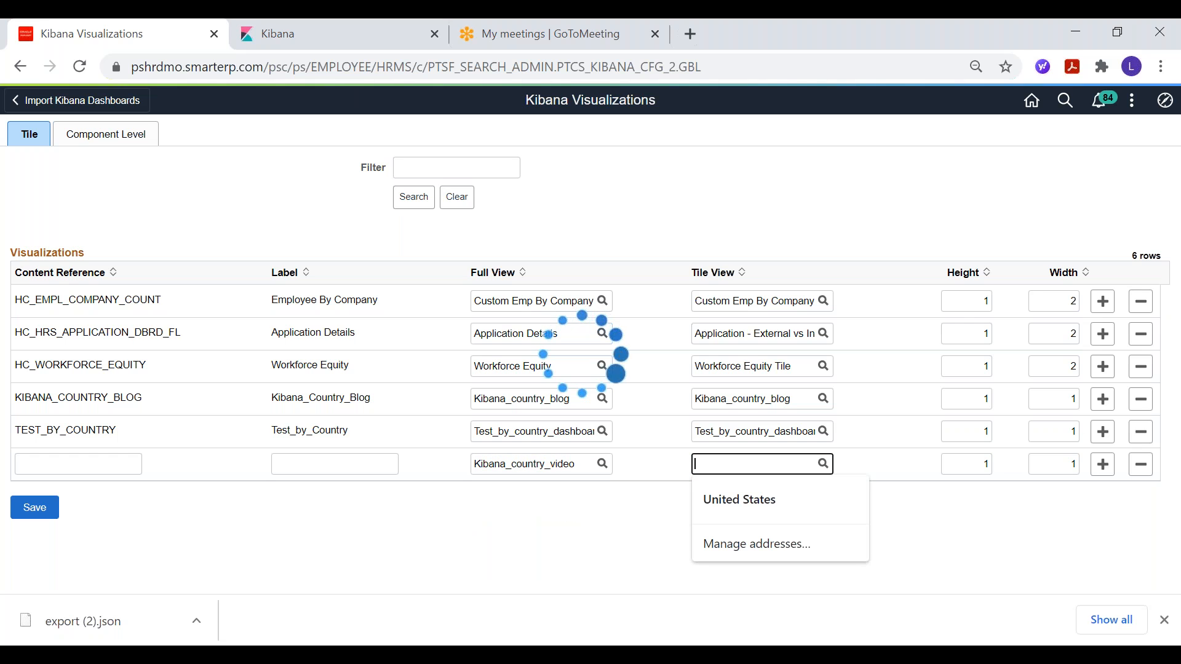
type("J")
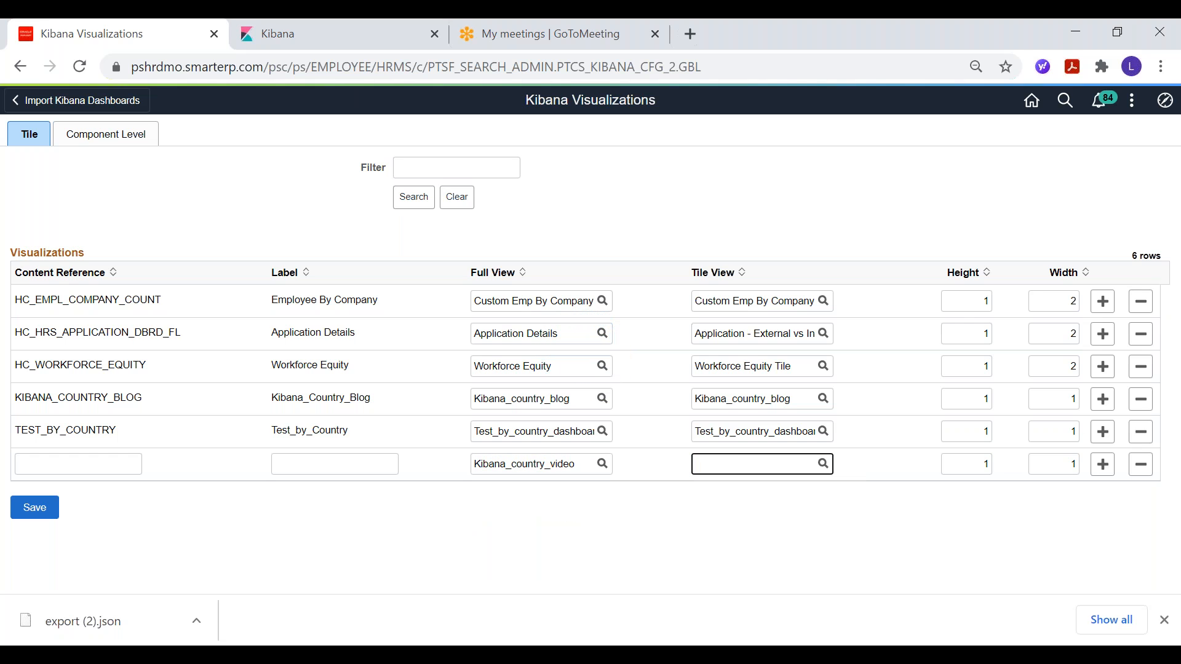
type("ibana")
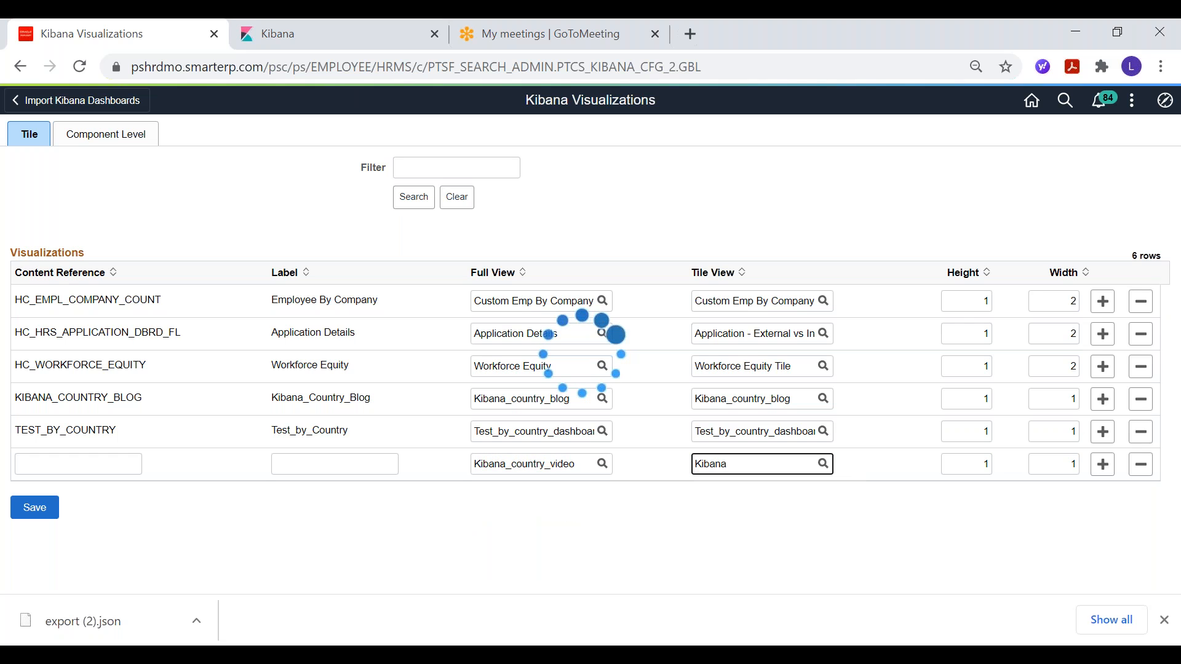
left_click(760, 549)
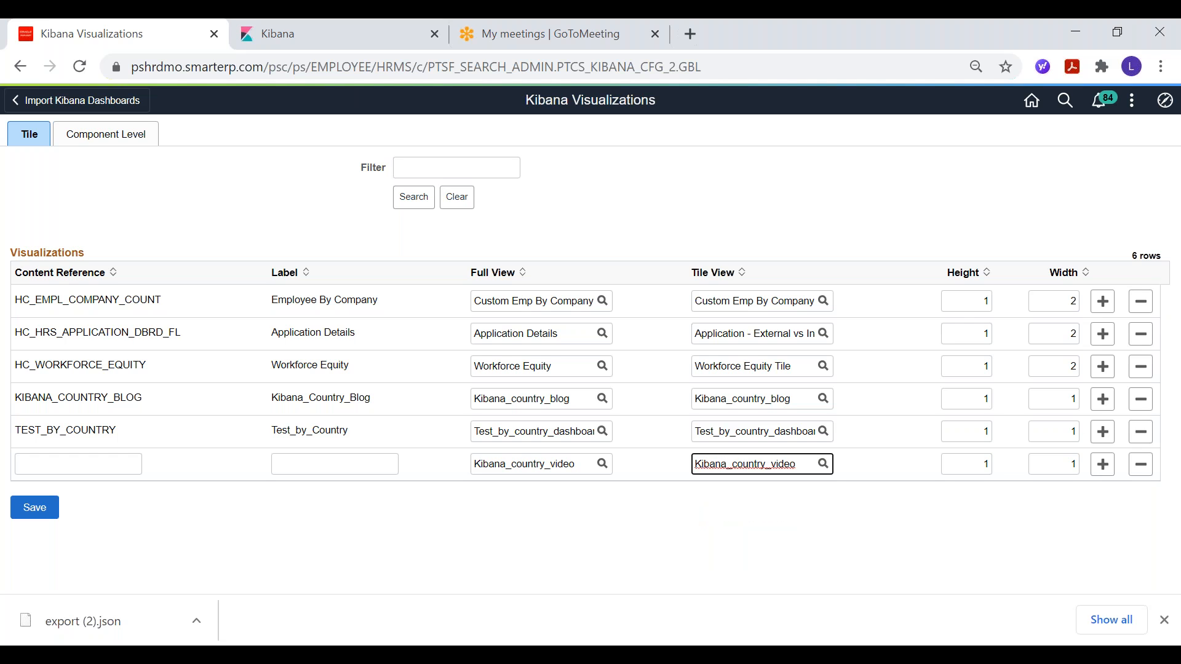
Step: Give the new row the content reference KIBANA_COUNTRY_VIDEO and the label Kibana_country_video, and save the visualizations
left_click(98, 463)
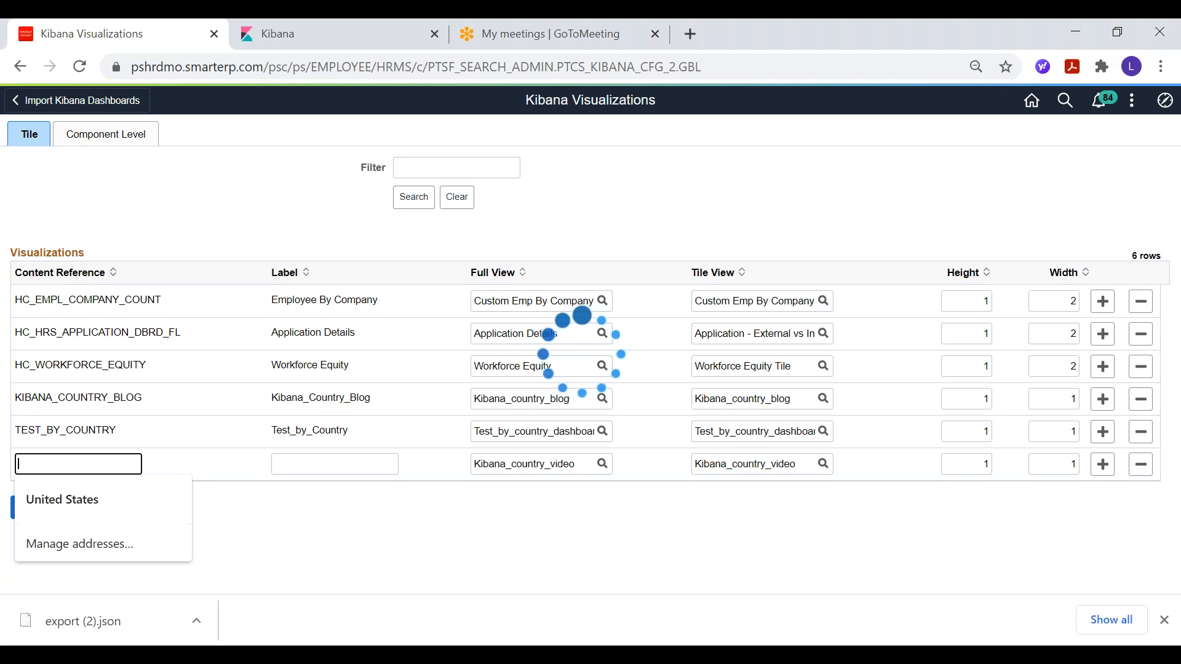
type("Kibana_country_video")
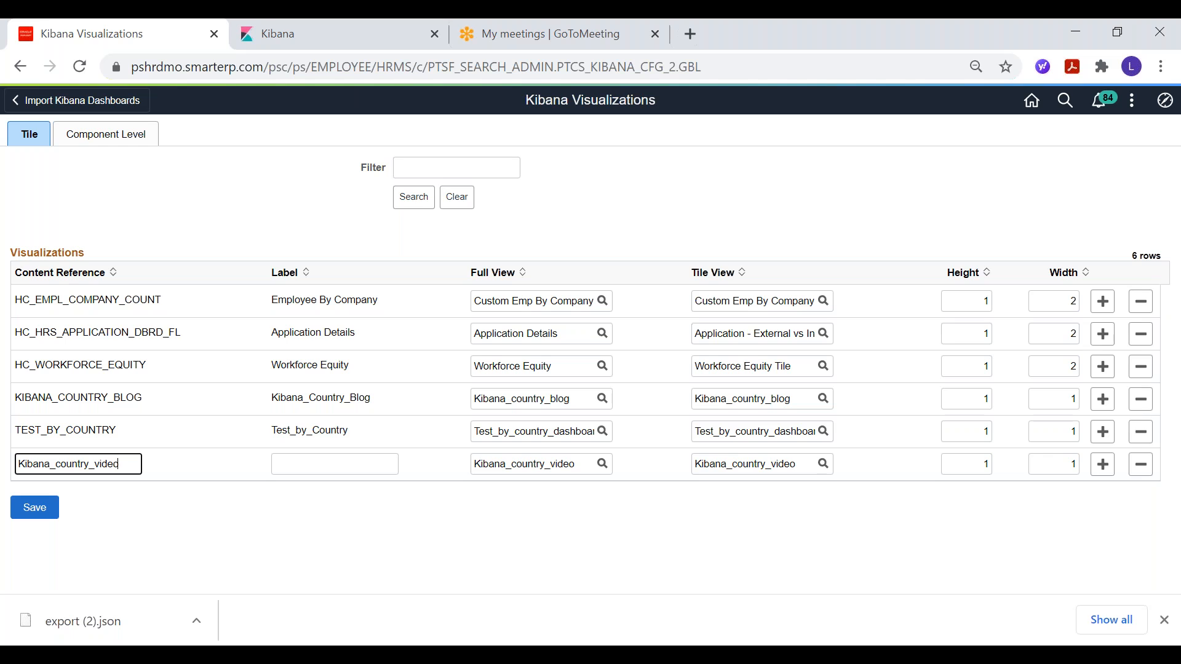
key("Tab")
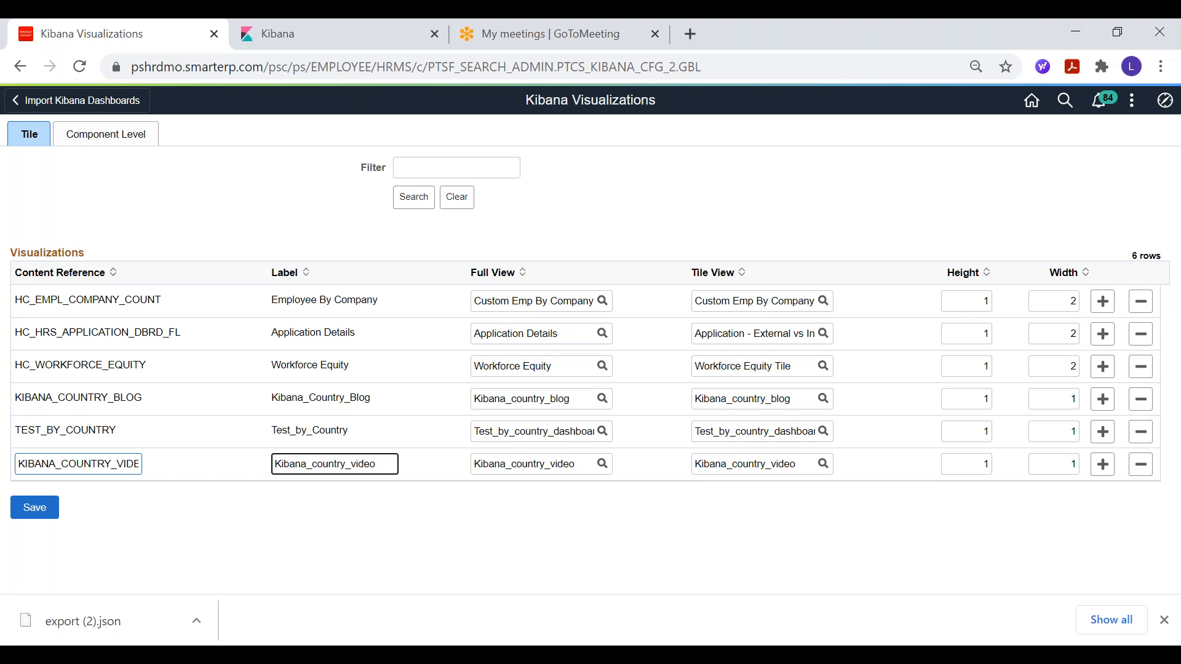
left_click(34, 509)
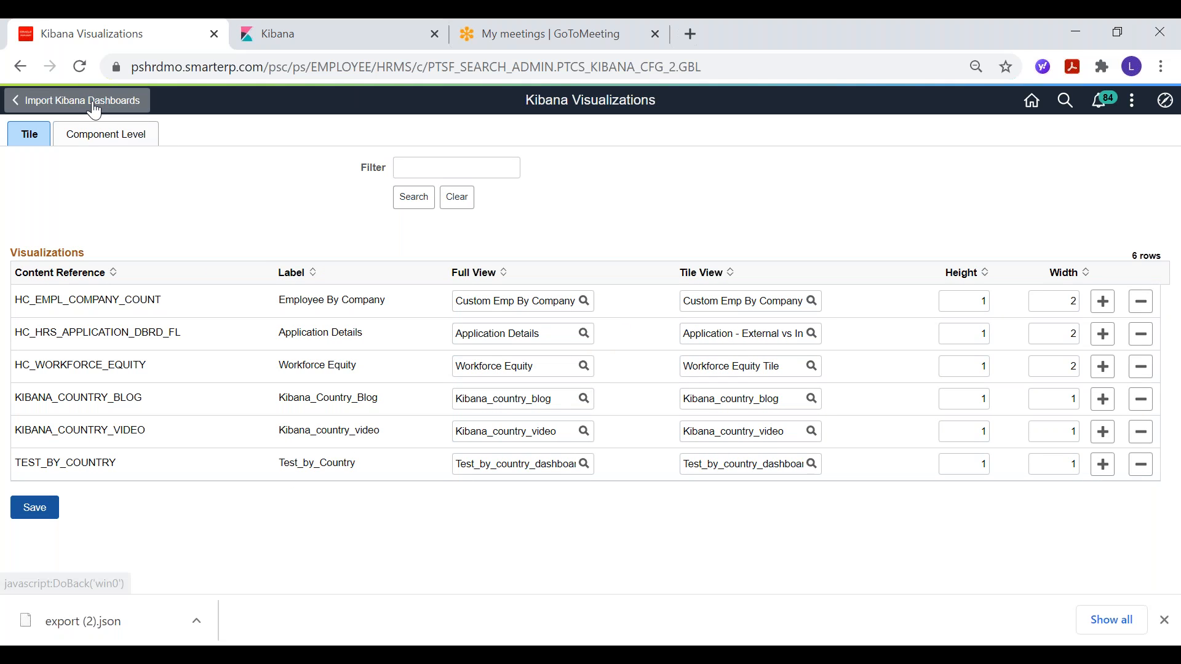
Step: Go to the Deploy Kibana Dashboards page from the recently visited places and deploy the Kibana_country_video dashboard
left_click(1162, 103)
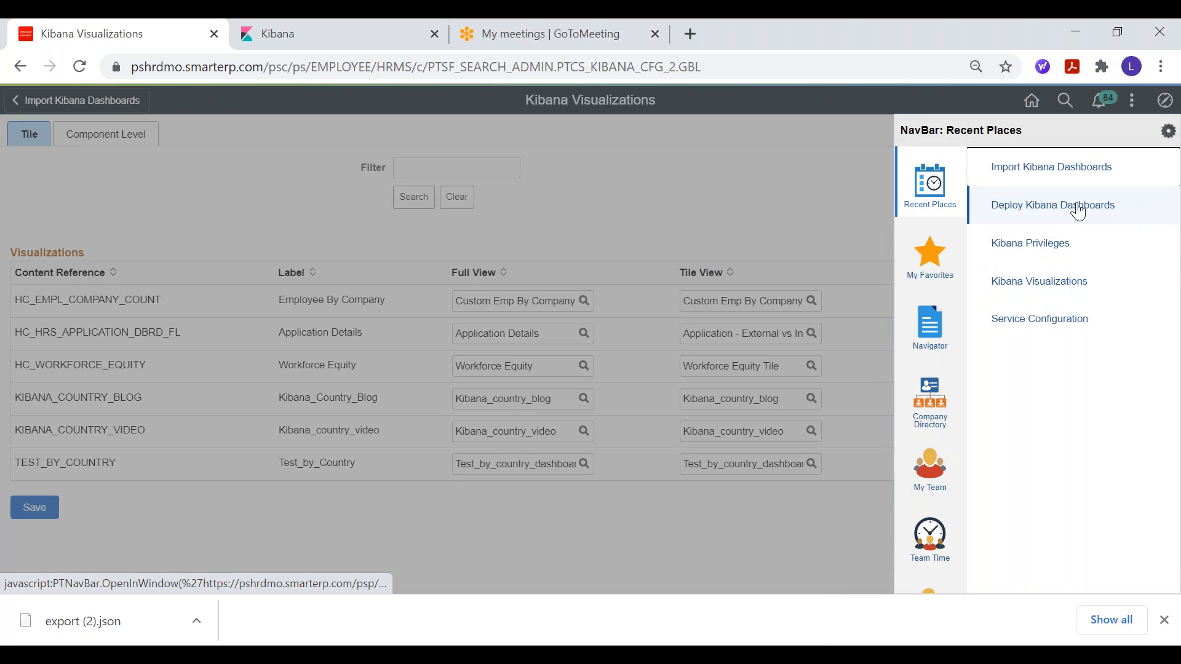
left_click(1074, 213)
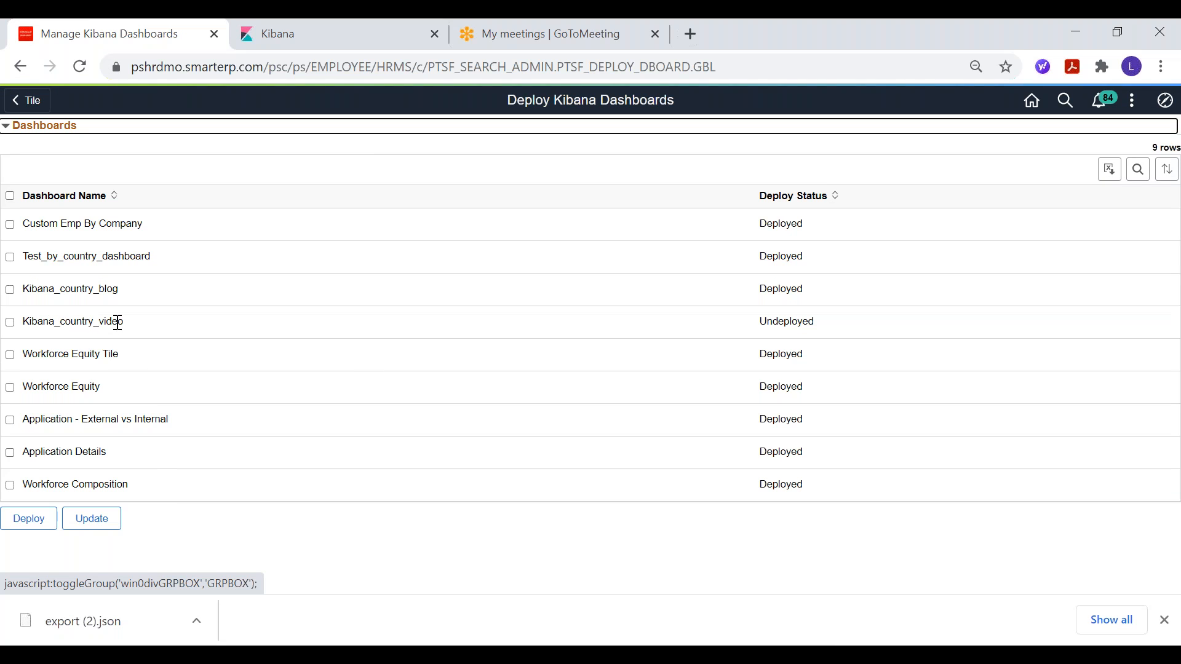
left_click(10, 323)
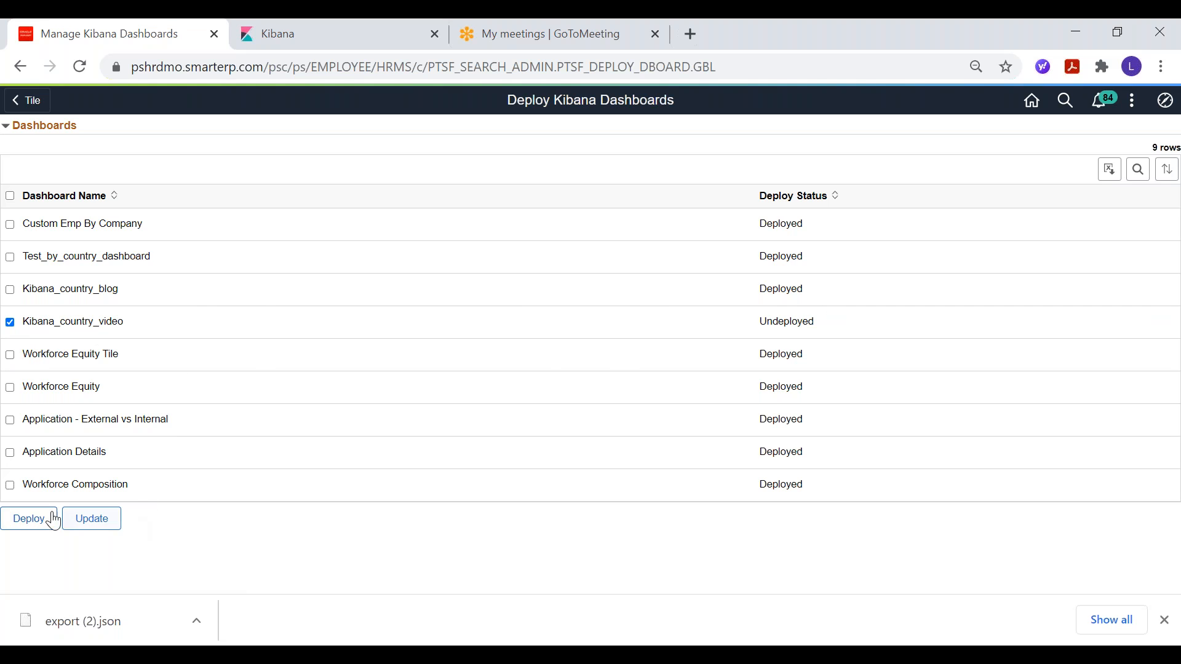
left_click(28, 521)
left_click(1164, 102)
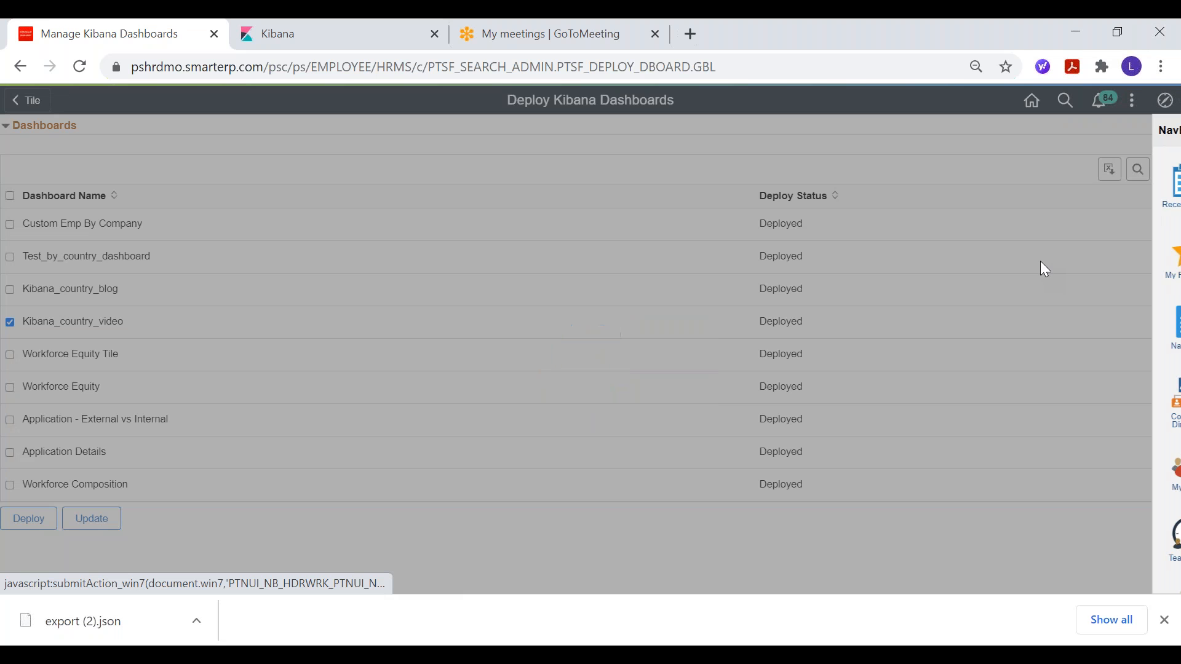
left_click(1151, 193)
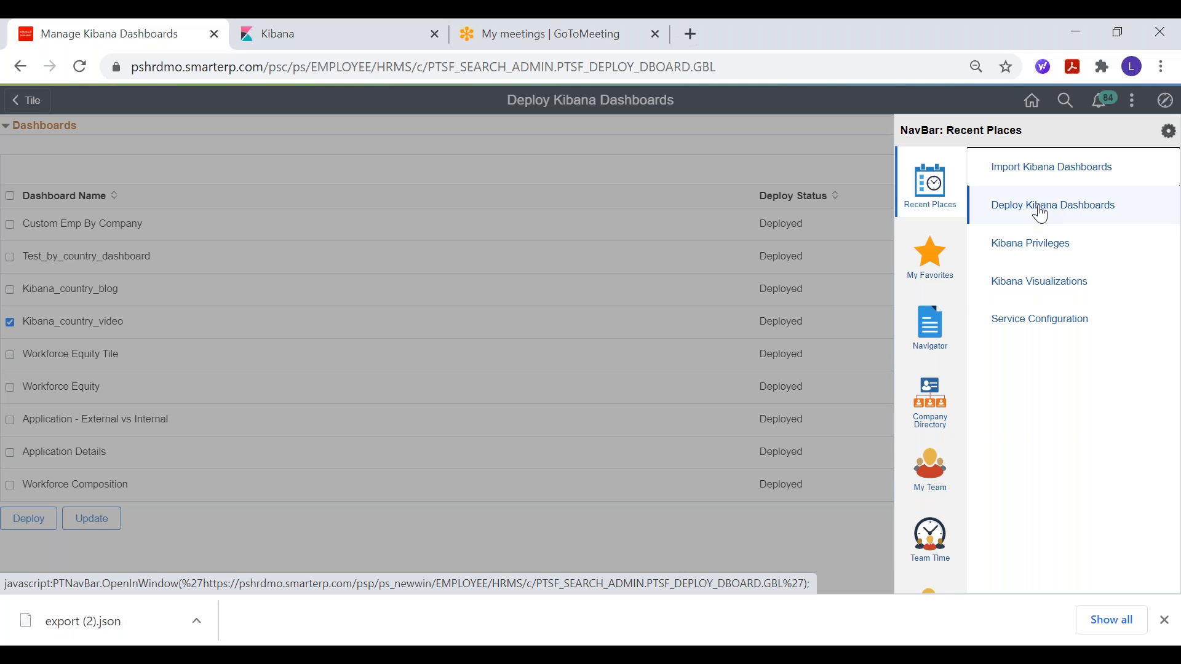
left_click(788, 130)
Step: Return to the PeopleSoft landing page and switch from Manager Self Service to the Kibana homepage
left_click(1030, 100)
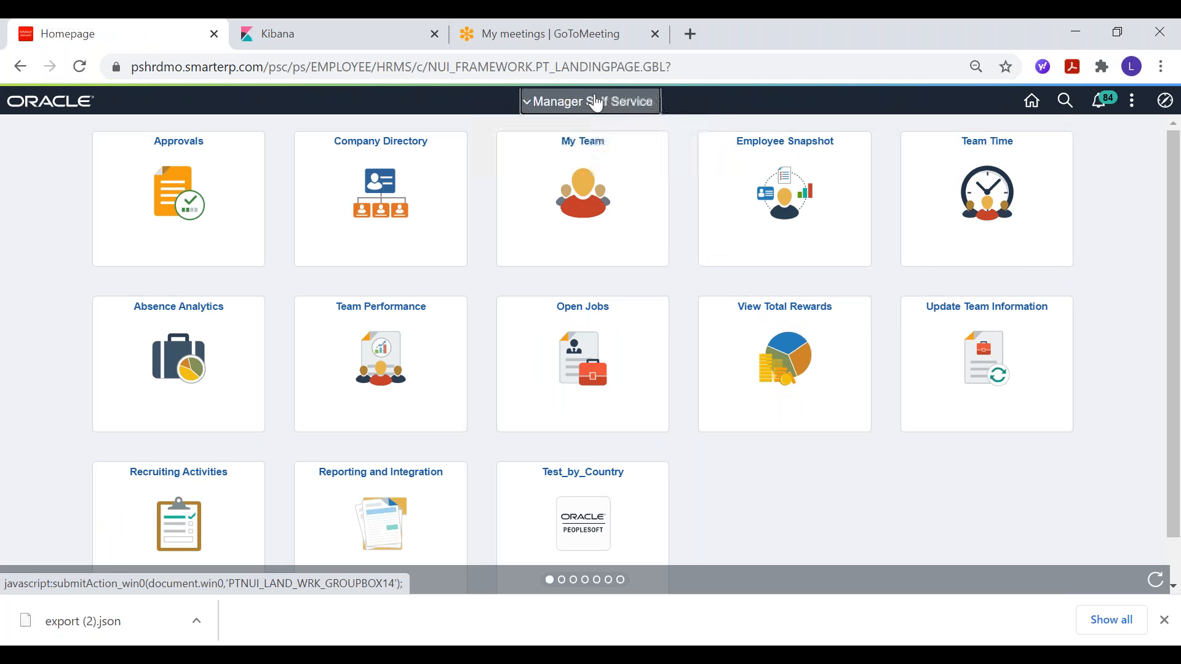
left_click(596, 101)
left_click_drag(680, 222, 680, 268)
left_click(565, 275)
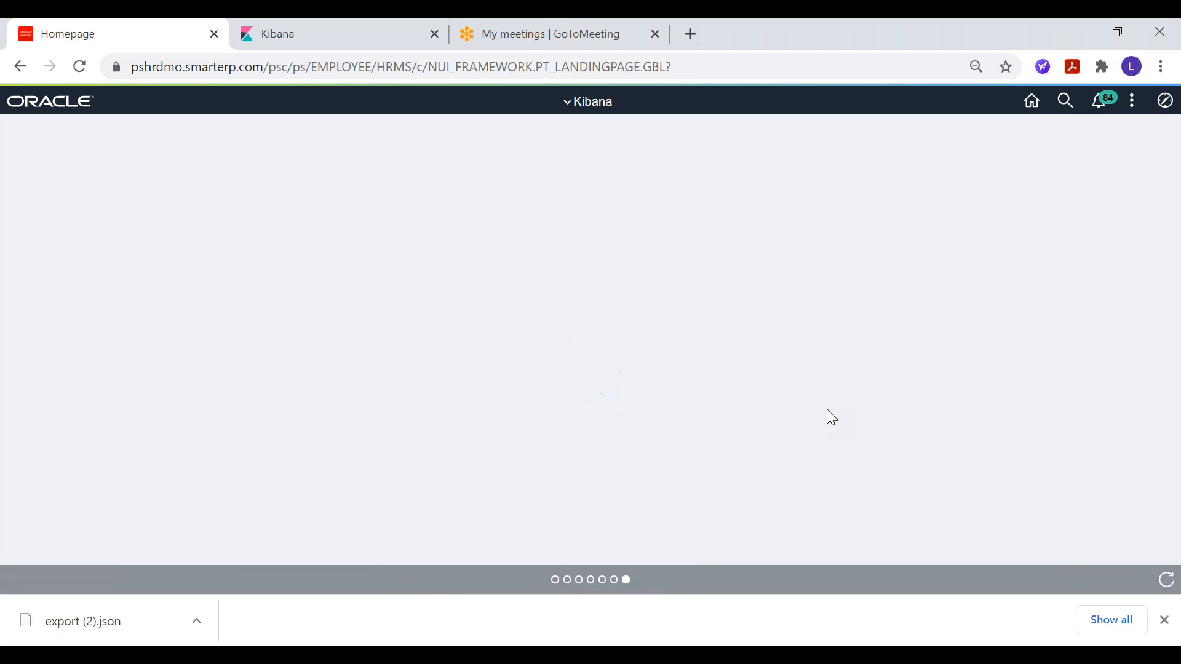
Step: Personalize the Kibana homepage by adding the Kibana_country_video tile from the PeopleSoft Applications category, and save the homepage
left_click(1132, 101)
left_click(1045, 143)
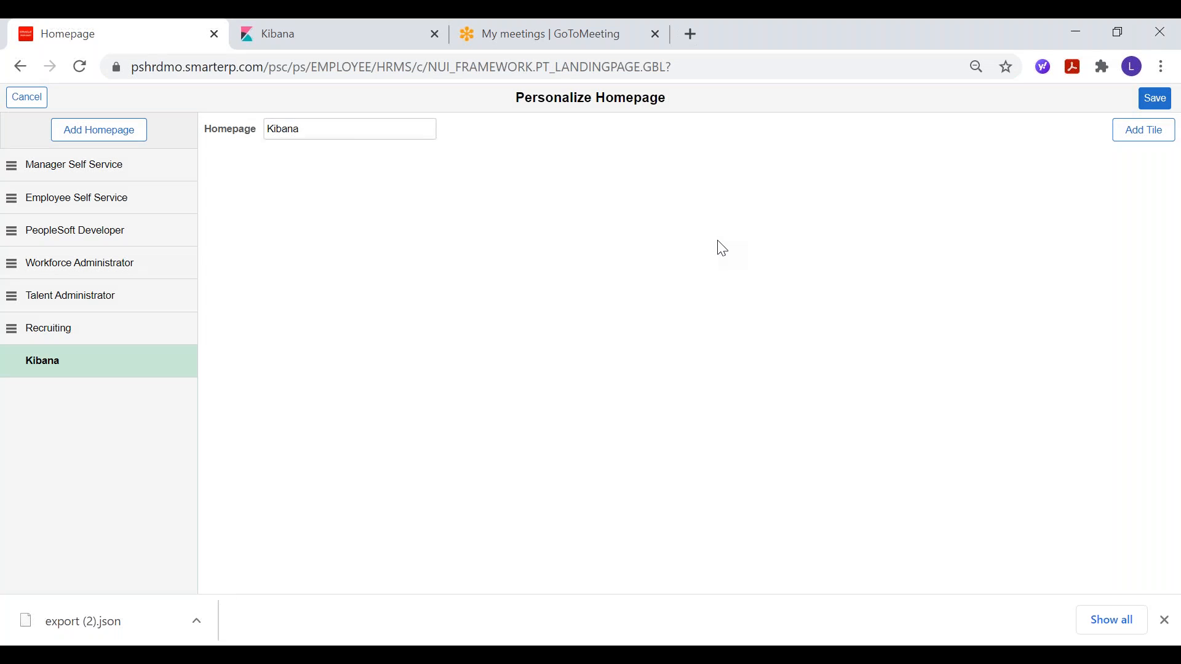
left_click(1136, 131)
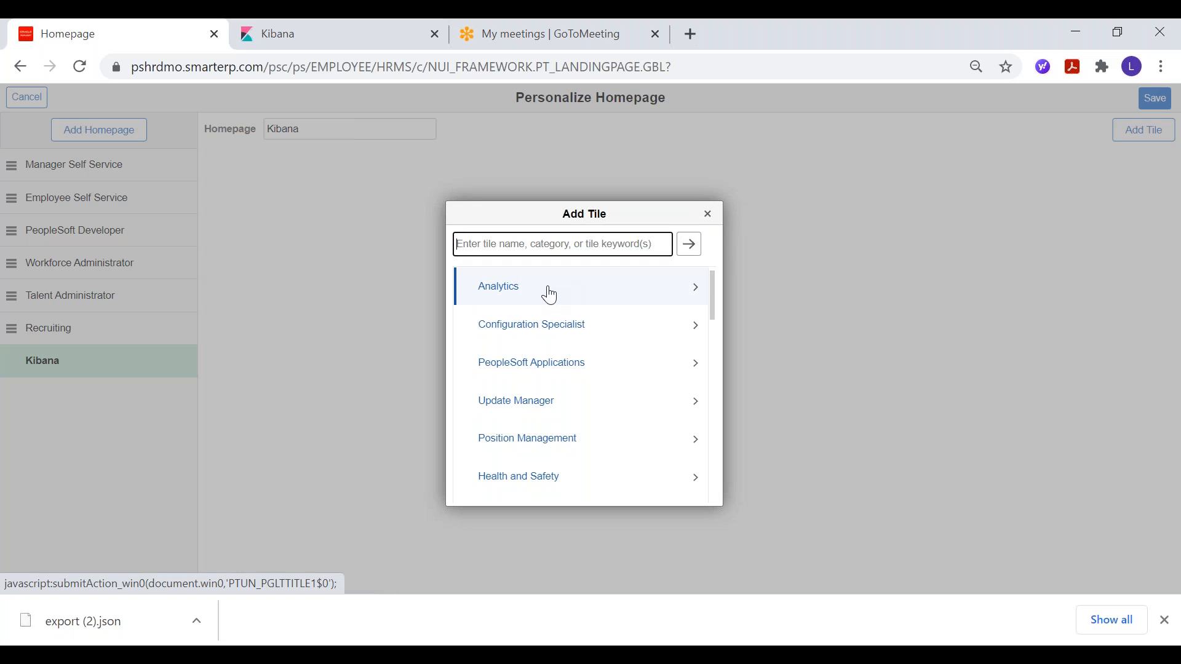
left_click(533, 363)
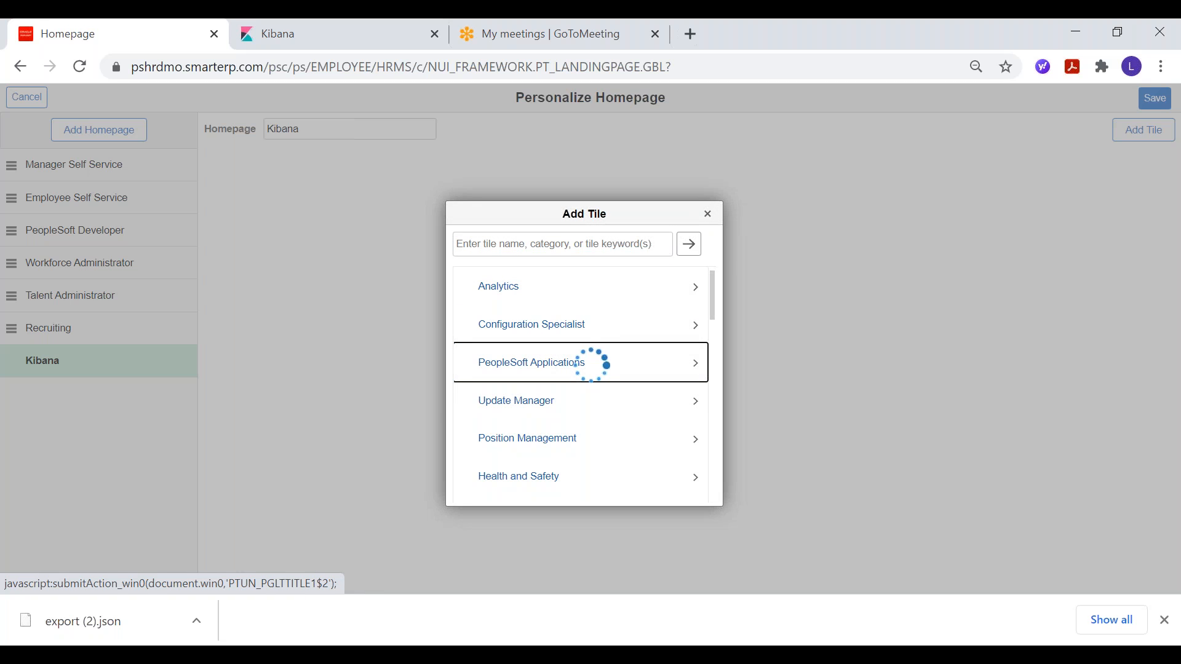
scroll(530, 367, "down", 2)
left_click(534, 344)
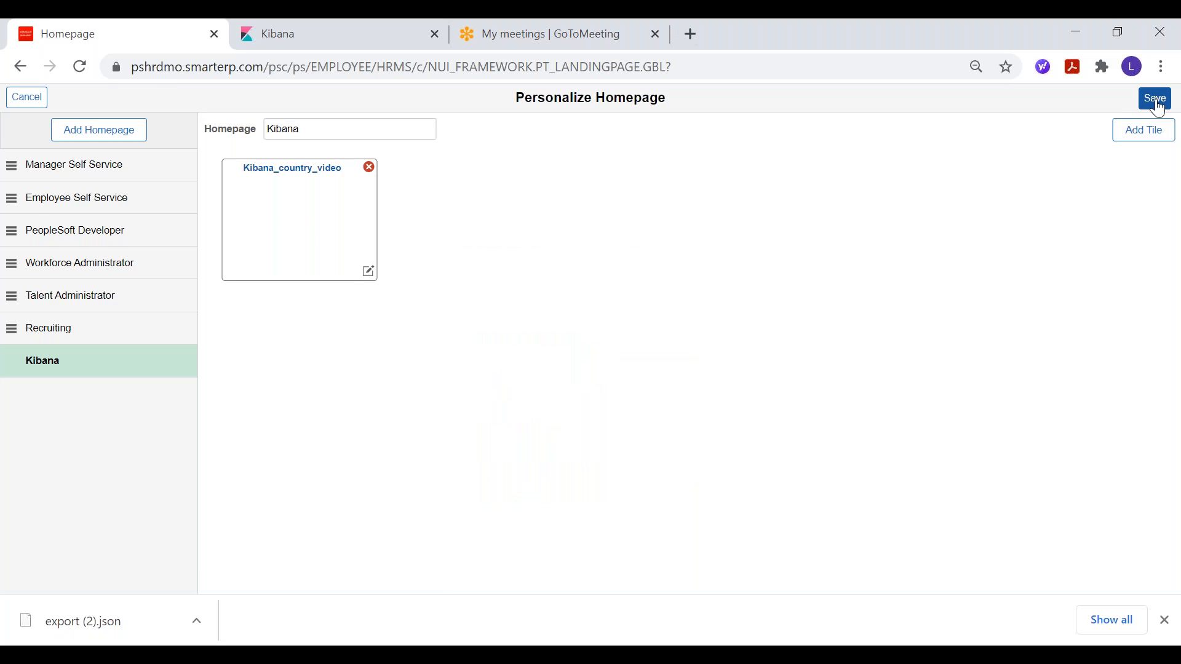
left_click(1157, 105)
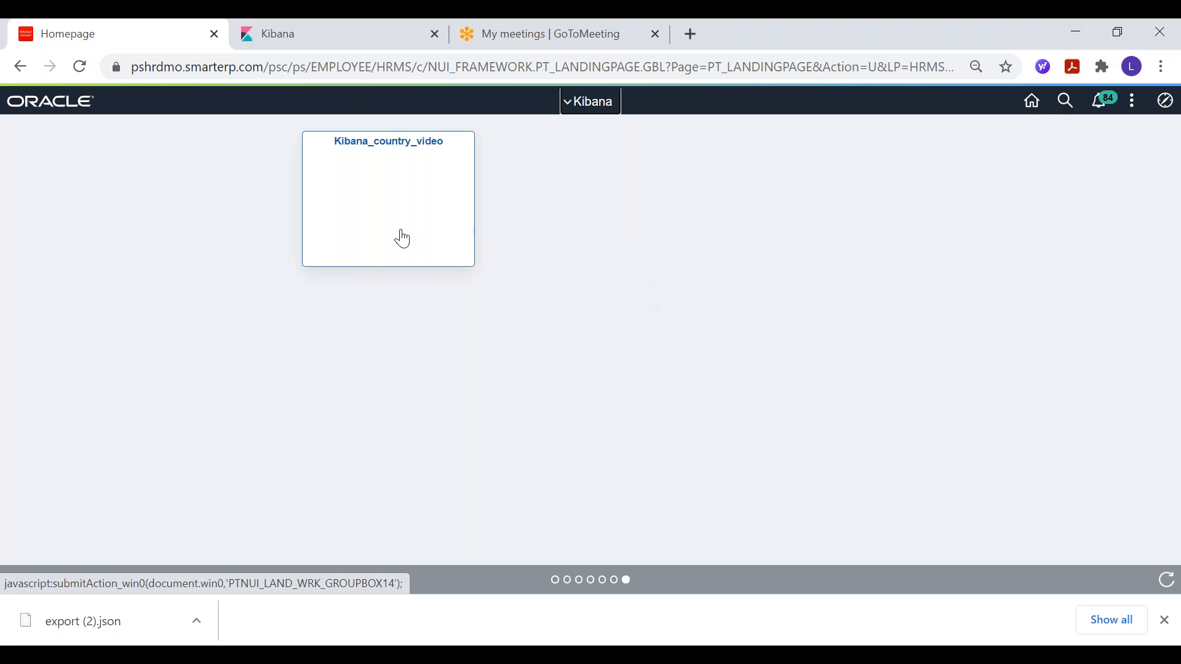
Step: Open the Kibana_country_video tile from the homepage and view its dashboard in Kibana
left_click(369, 203)
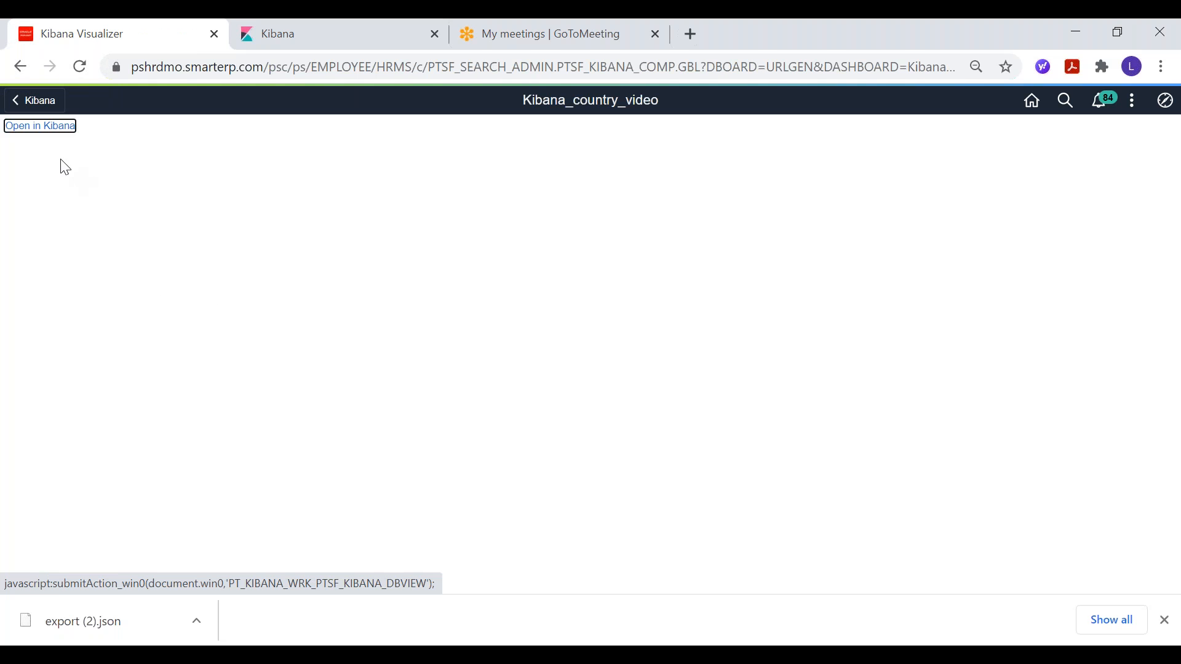
left_click(38, 128)
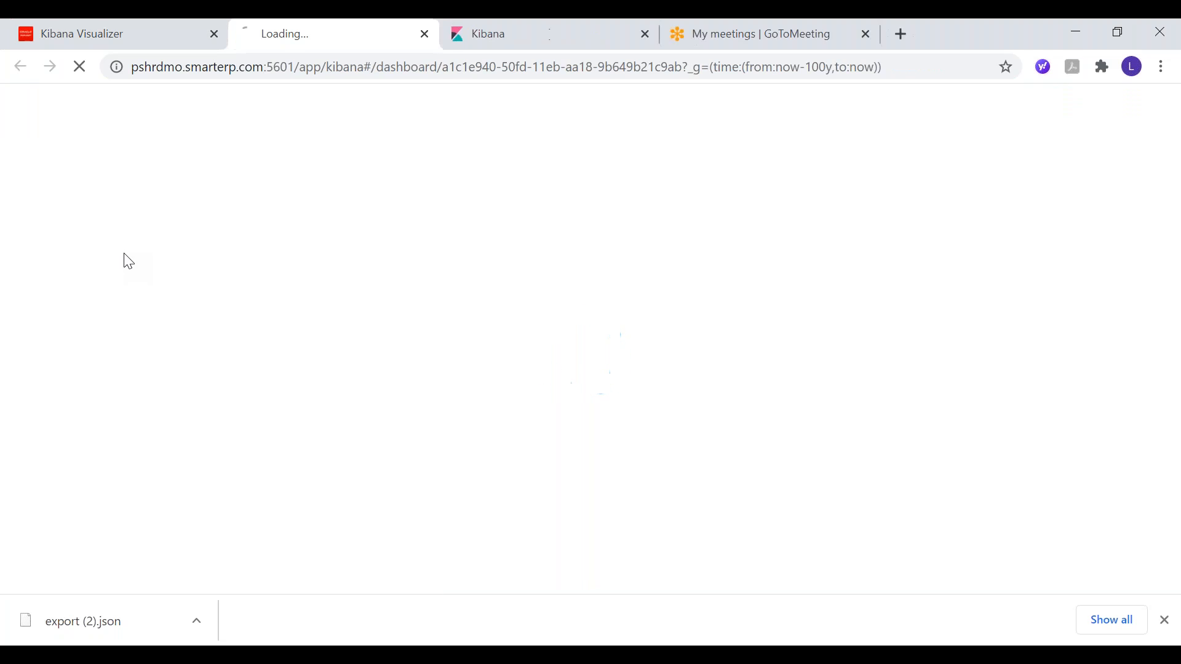